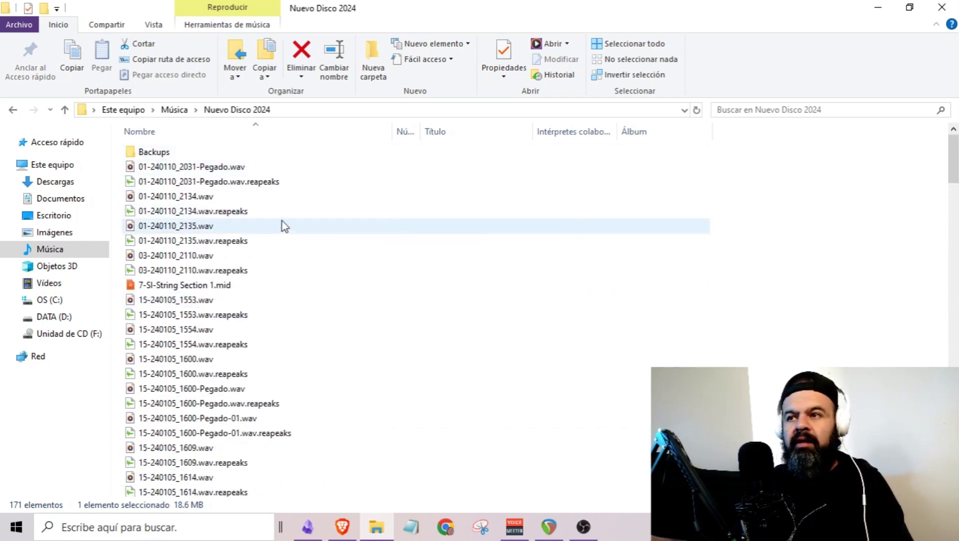
- Open the Tema 1 project folder inside Audios Reaper > Mi musica in the Música library
click(57, 253)
double_click(182, 159)
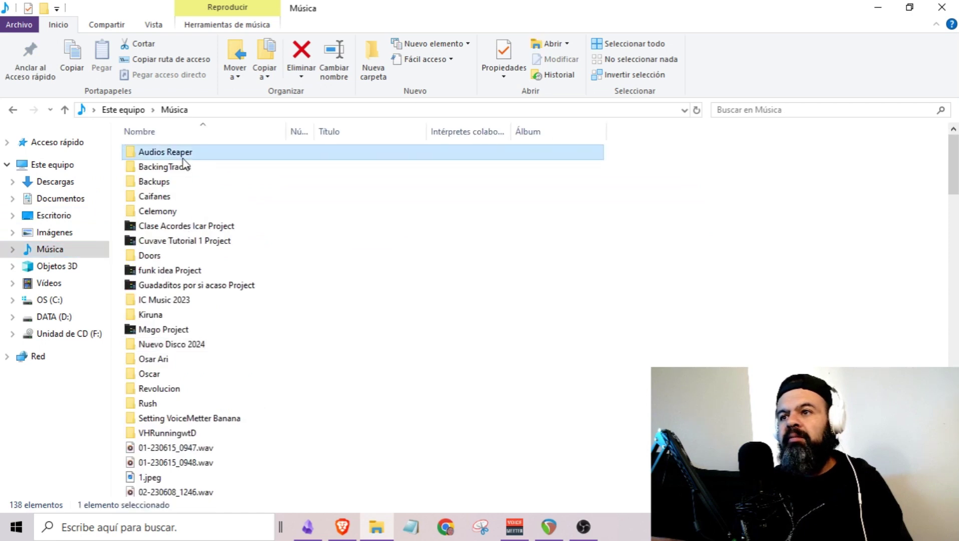
double_click(165, 183)
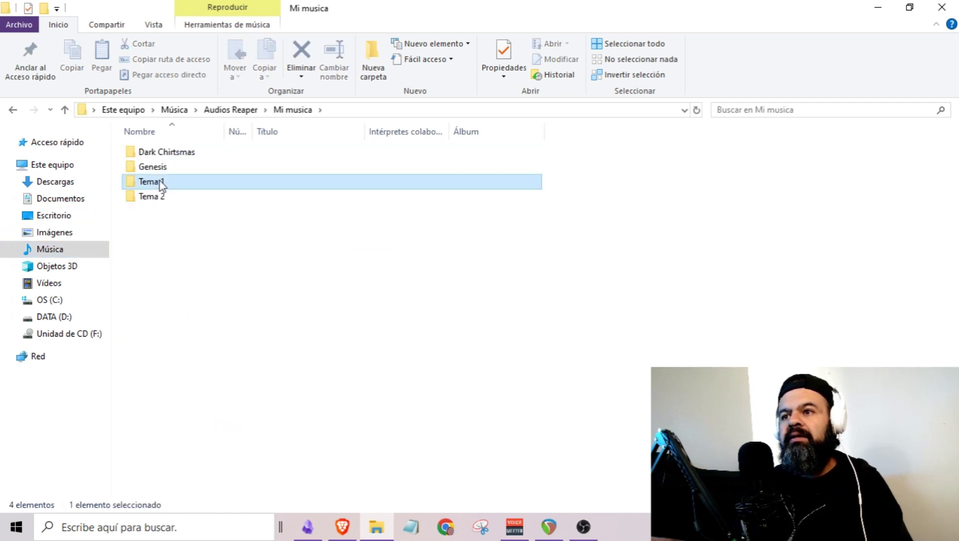
double_click(161, 182)
click(154, 182)
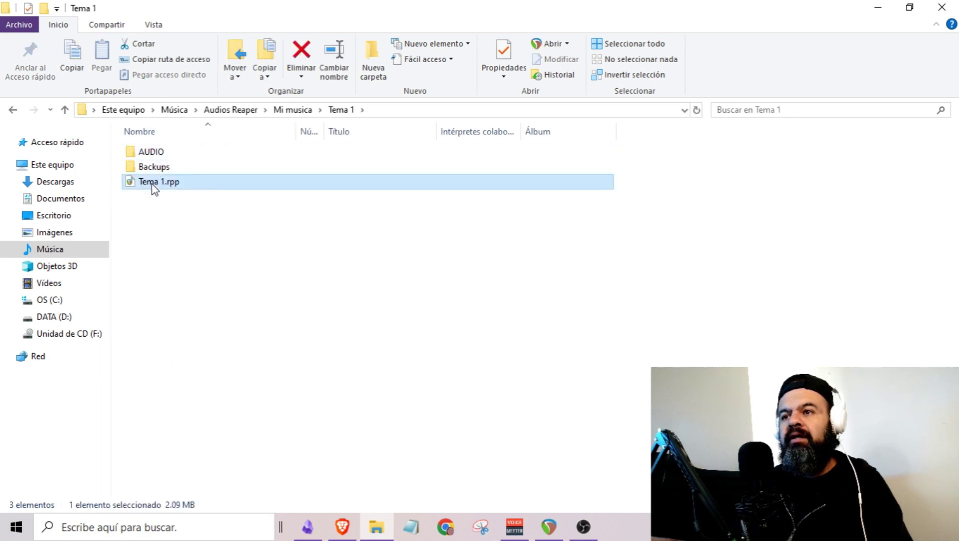
- Inspect the contents of the AUDIO and Backups subfolders of Tema 1, returning to the Tema 1 folder
double_click(156, 151)
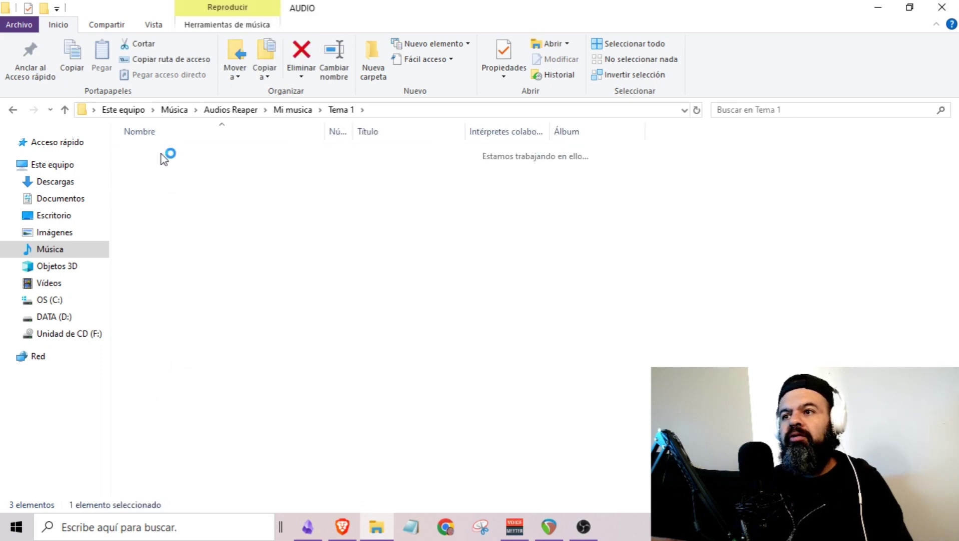
click(162, 150)
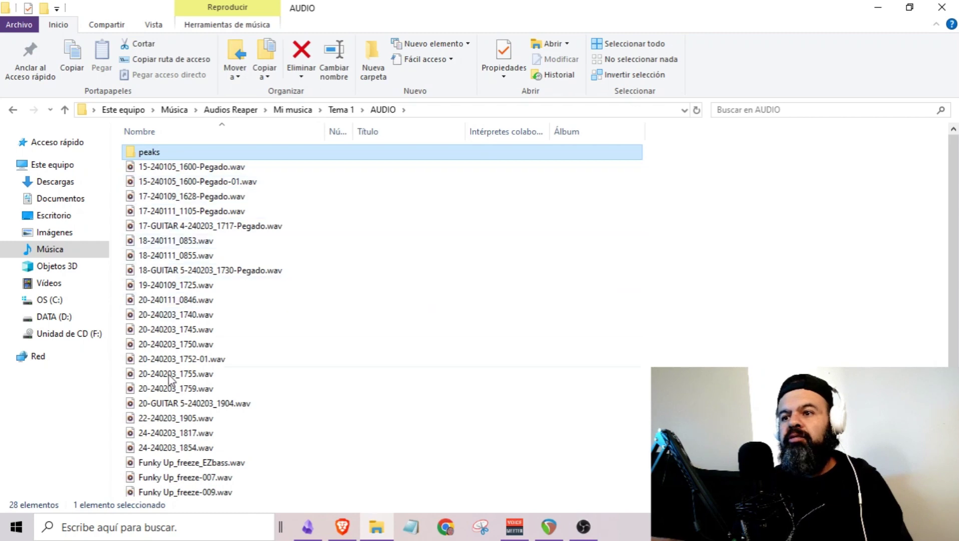
click(340, 110)
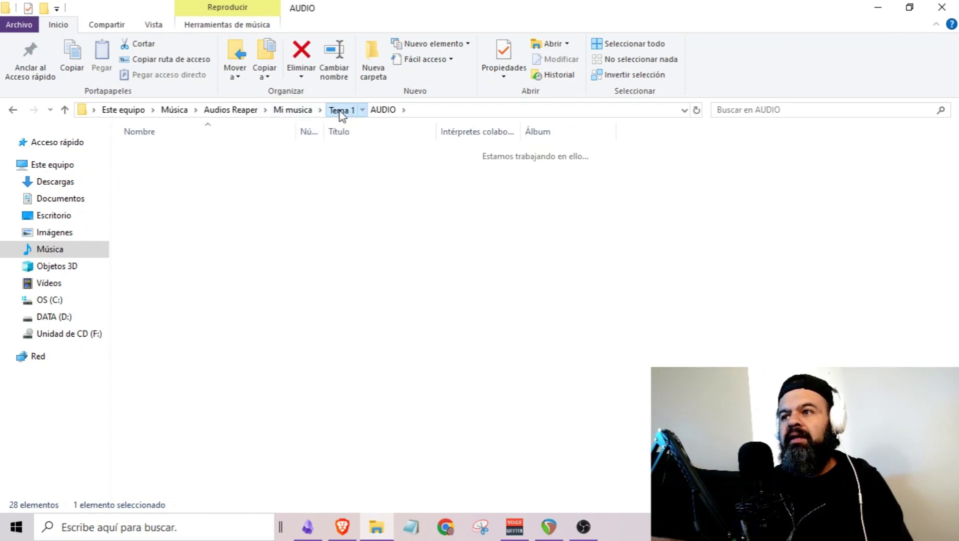
double_click(171, 167)
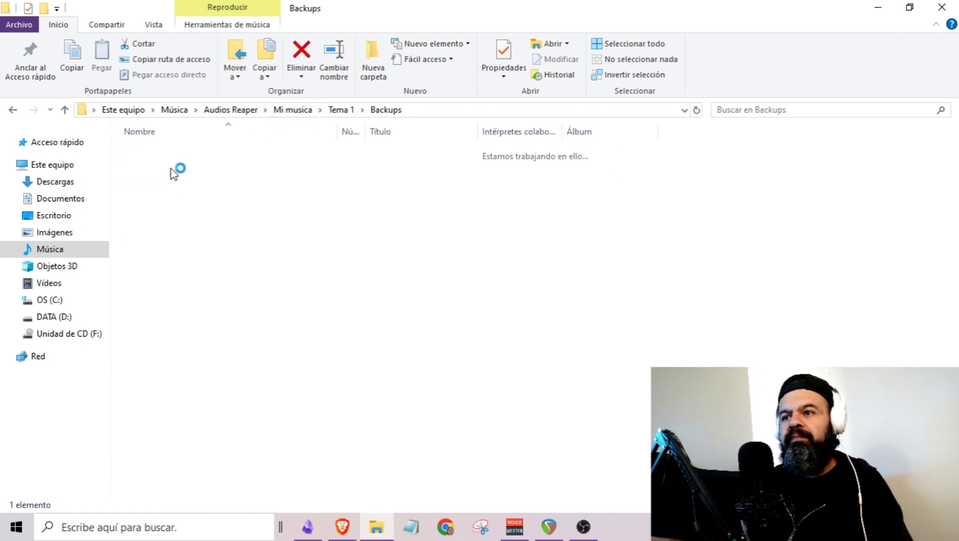
click(345, 110)
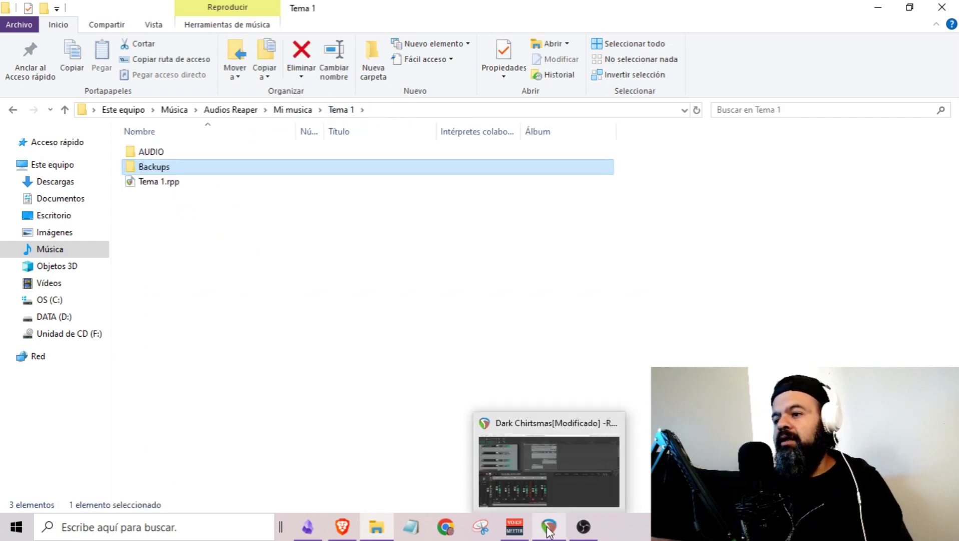
- Switch to REAPER and open the Aqui no es asi project in a new project tab
click(549, 527)
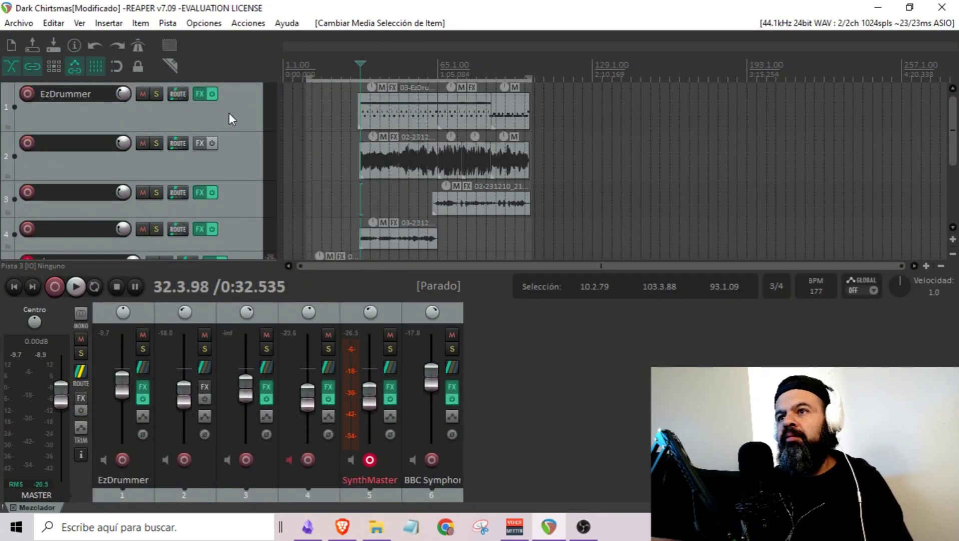
click(20, 24)
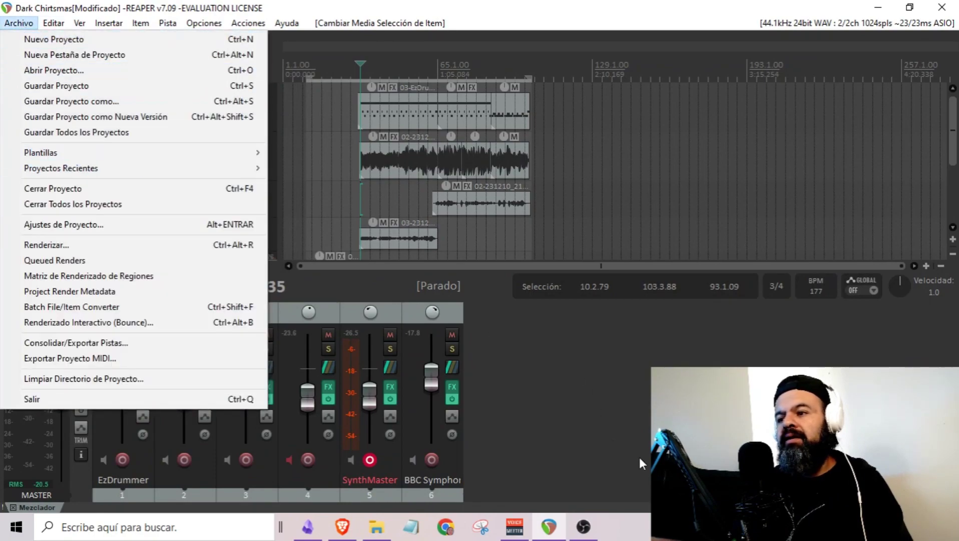
key(Escape)
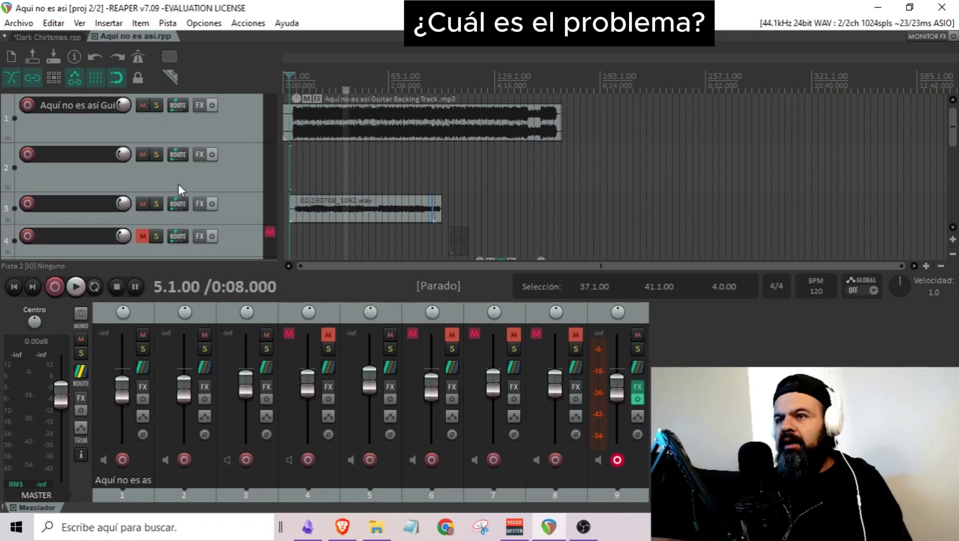
- Examine the tracks and audio items of the Aqui no es asi project across the whole arrangement
scroll(257, 185, down, 5)
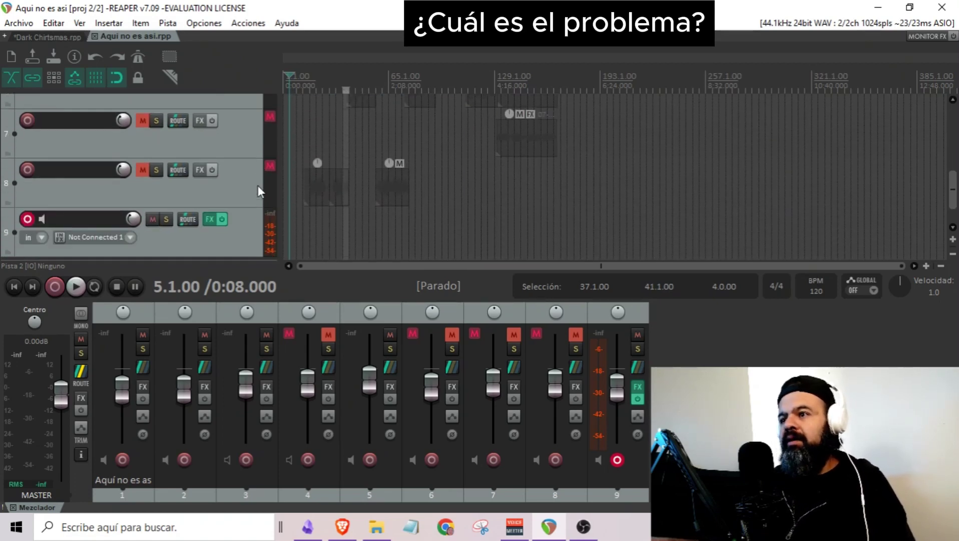
scroll(258, 185, up, 3)
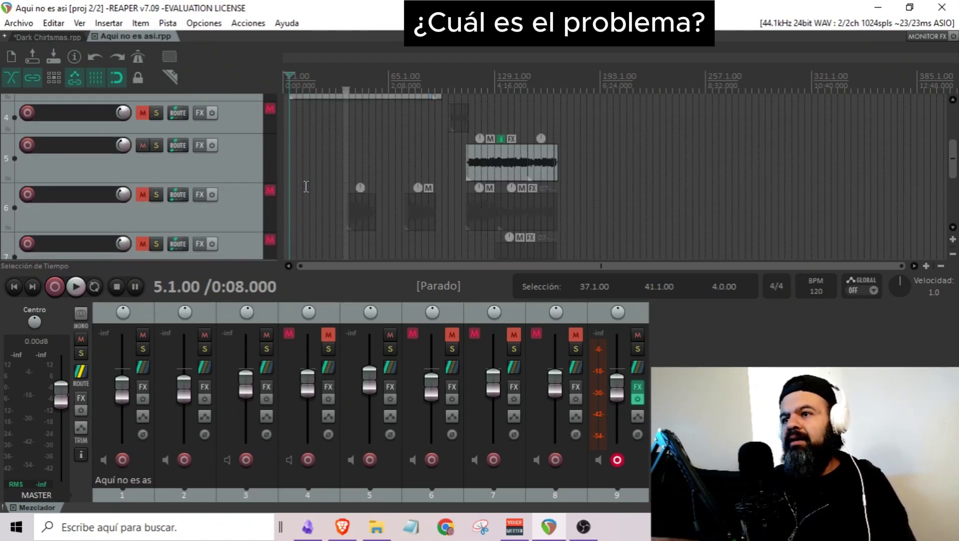
scroll(308, 187, up, 6)
scroll(307, 186, down, 6)
scroll(234, 202, up, 3)
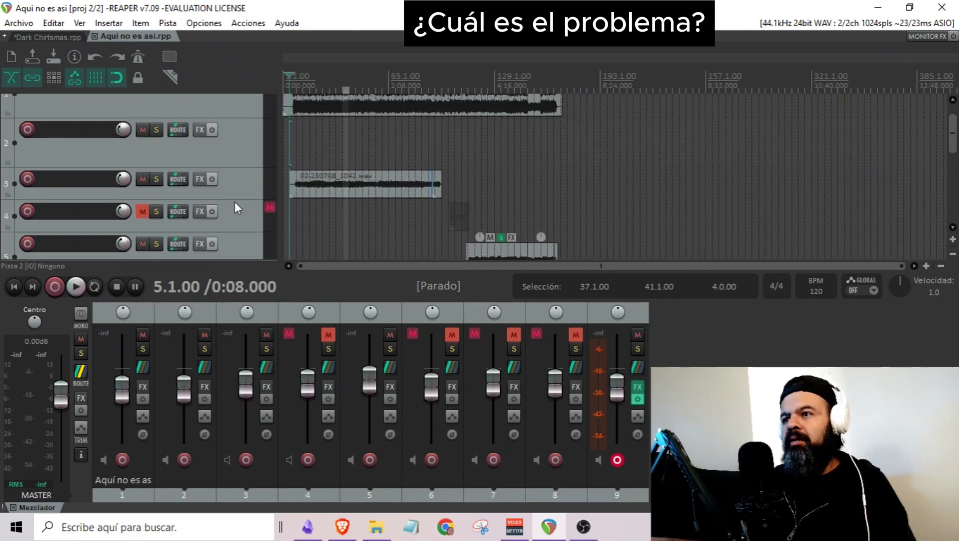
scroll(375, 128, up, 2)
scroll(215, 193, up, 1)
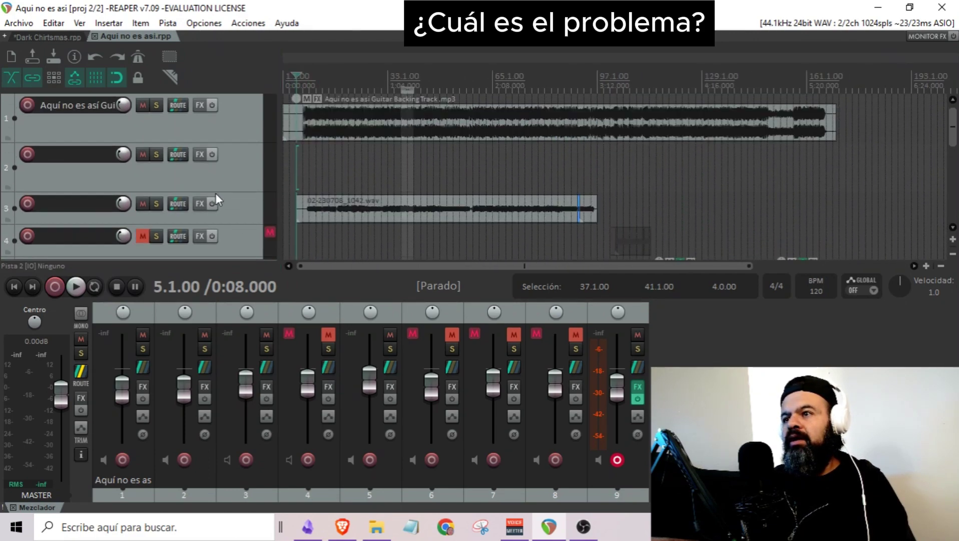
click(471, 128)
scroll(469, 129, down, 3)
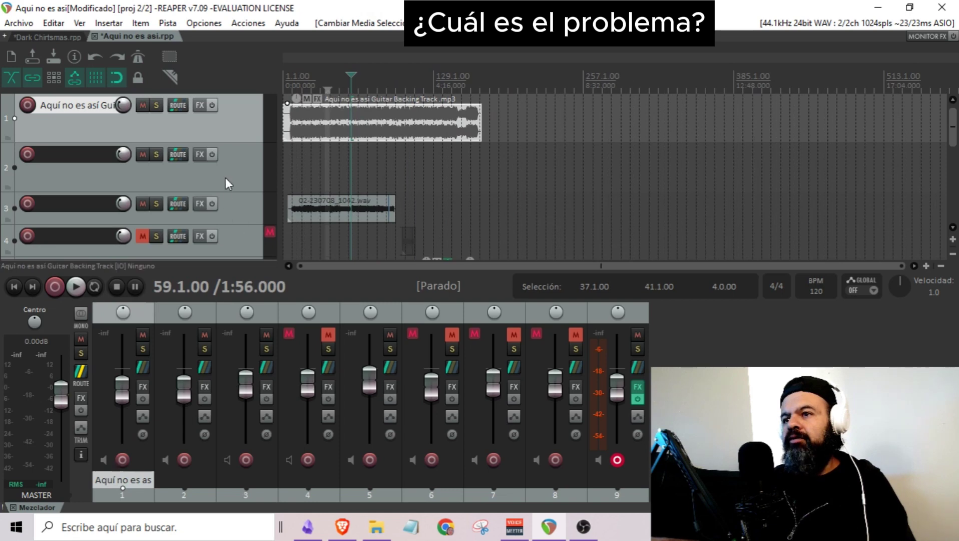
scroll(226, 176, down, 3)
click(344, 119)
click(454, 188)
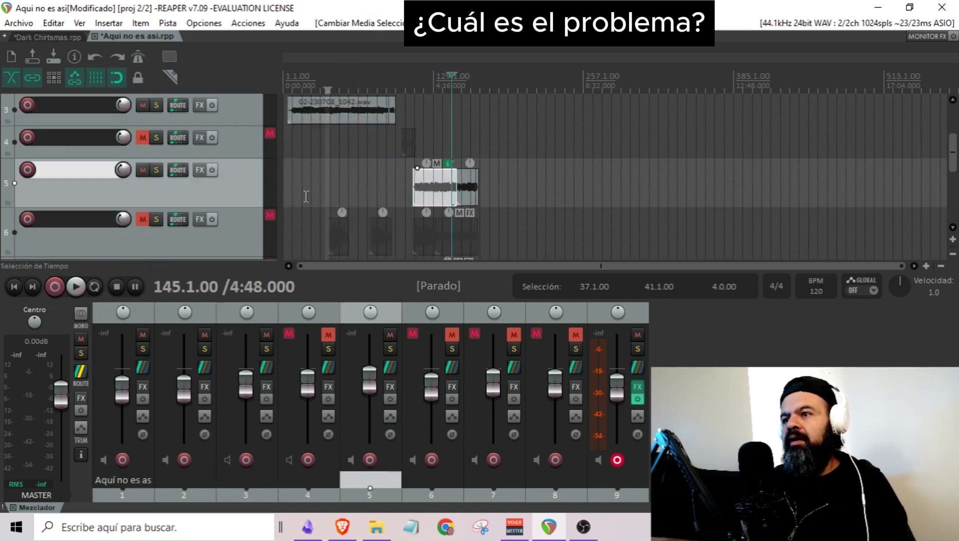
scroll(301, 193, down, 3)
scroll(300, 193, up, 3)
scroll(242, 206, up, 3)
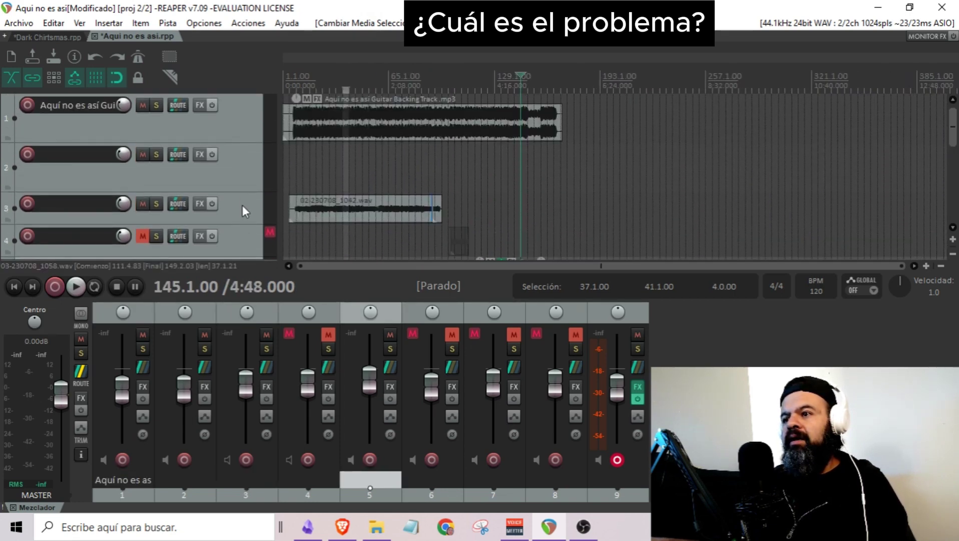
- Switch to File Explorer and examine the audio and reapeaks files in the Caifanes folder
click(386, 528)
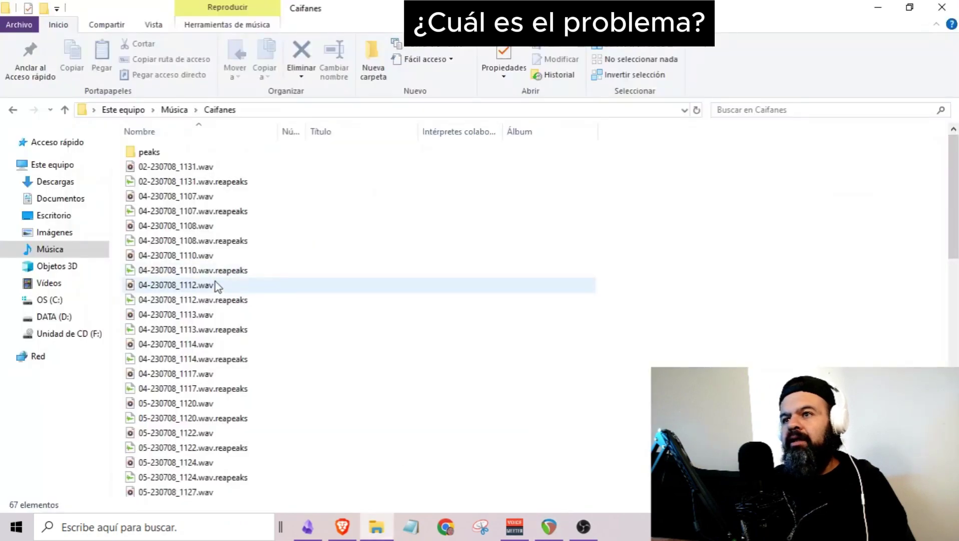
scroll(215, 281, down, 4)
scroll(216, 281, down, 10)
scroll(216, 281, up, 12)
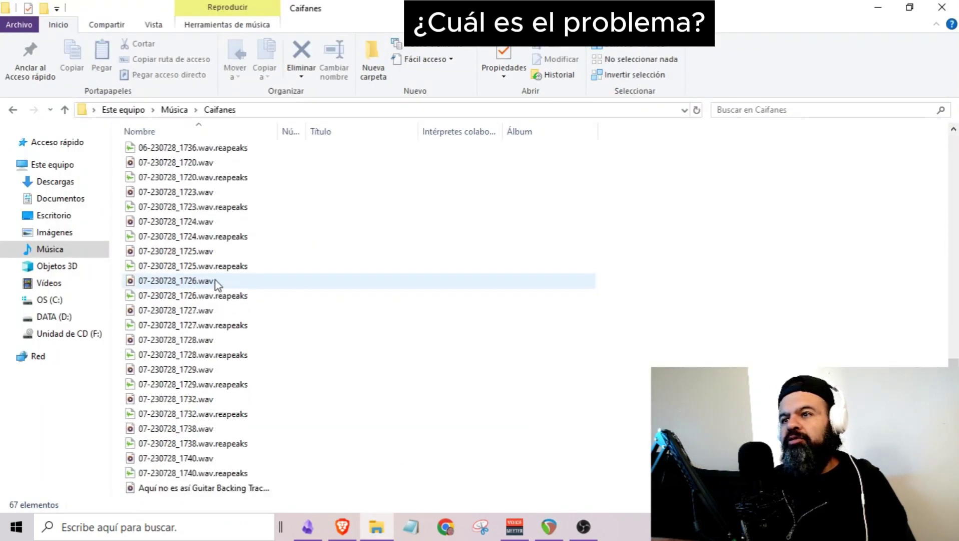
scroll(216, 284, up, 1)
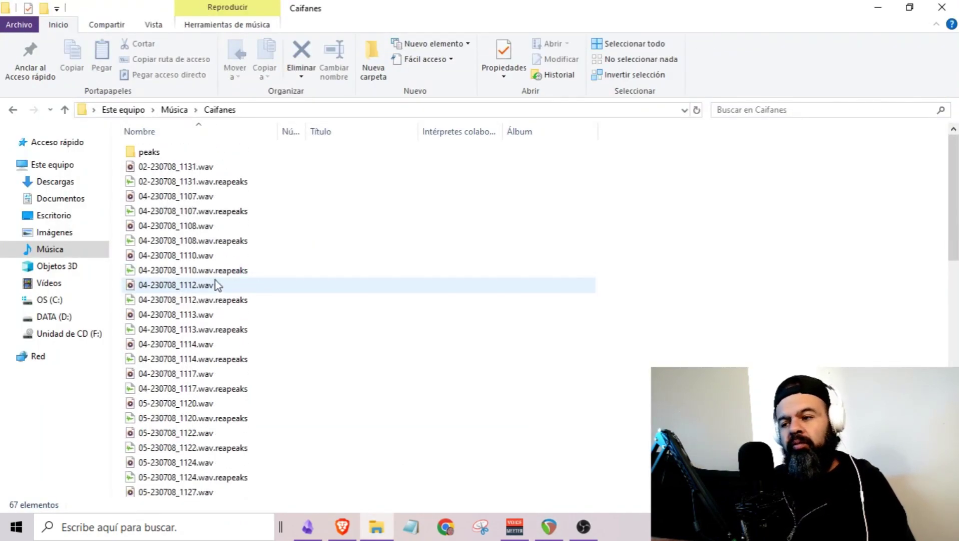
- Switch back to REAPER and open the Media page of the preferences
mouse_move(549, 526)
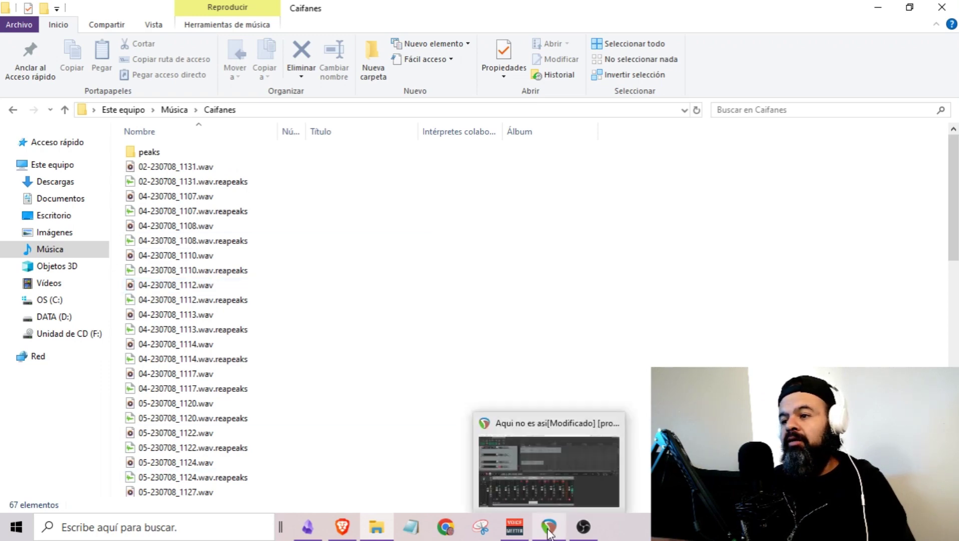
click(553, 500)
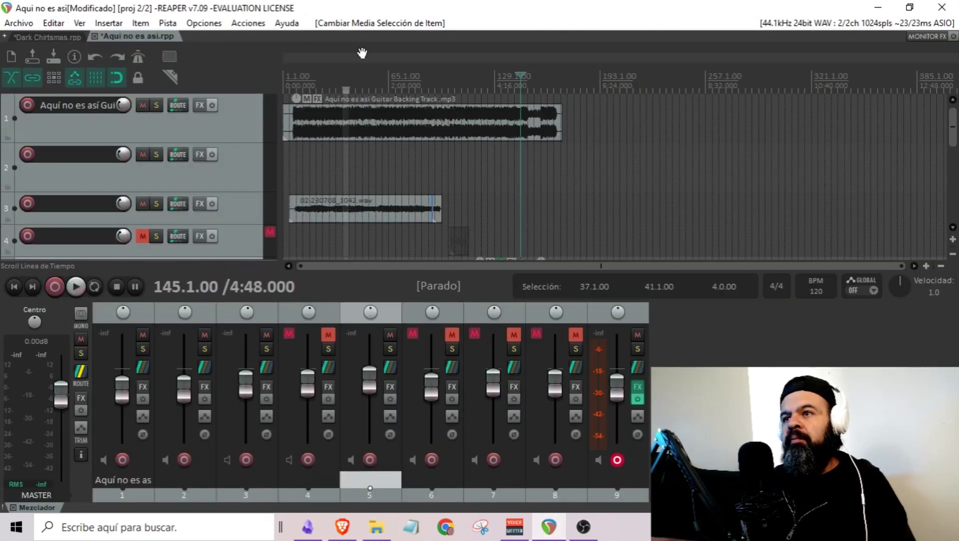
click(204, 24)
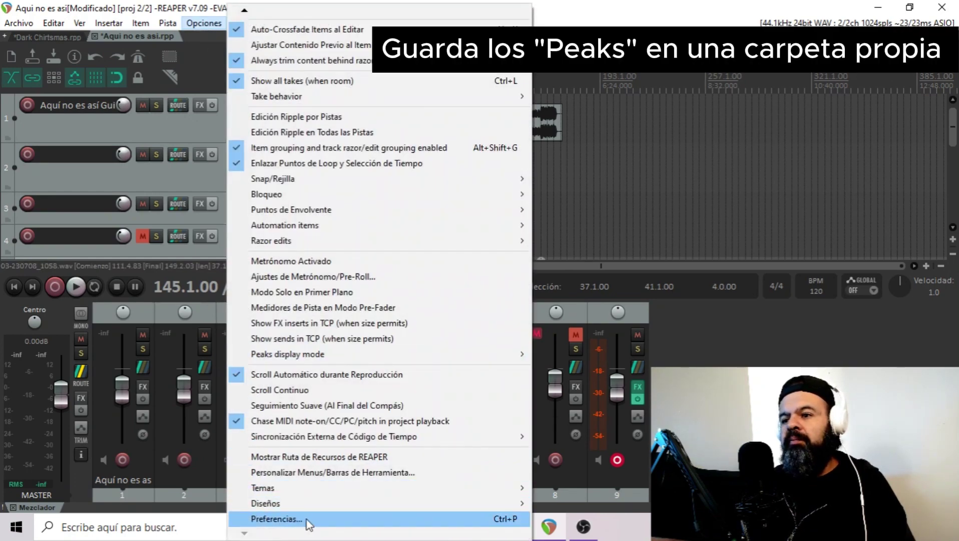
click(287, 520)
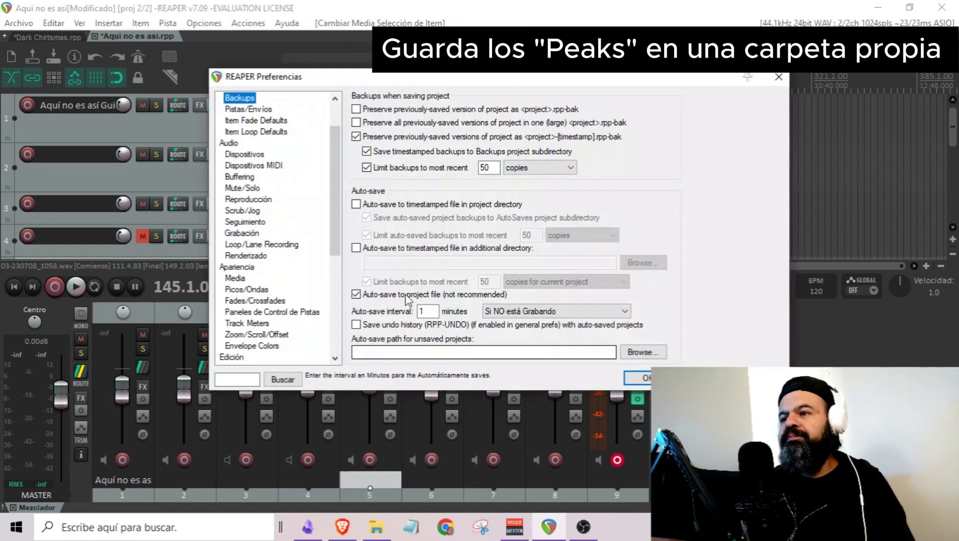
drag(339, 209, 327, 330)
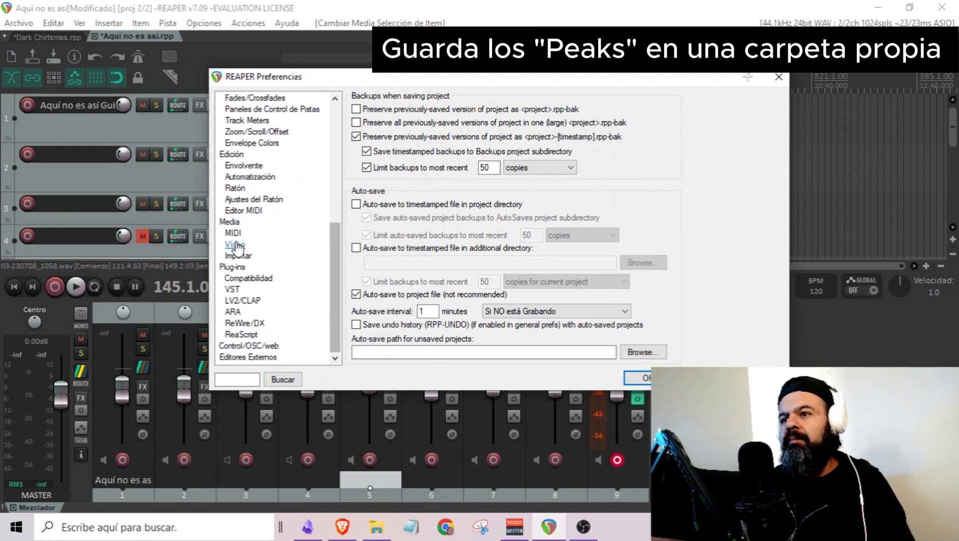
click(230, 222)
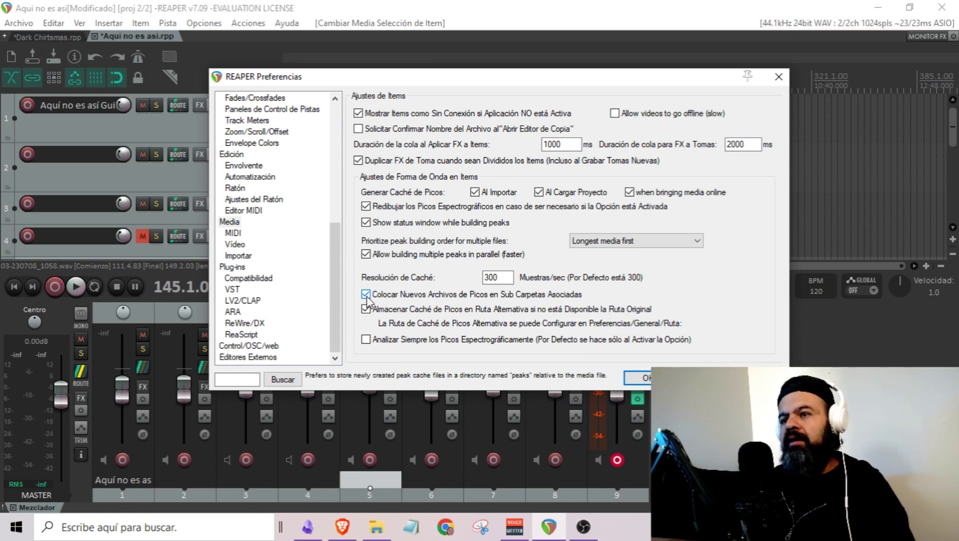
- Enable copying imported media to the project media directory in the Importar preferences
click(238, 256)
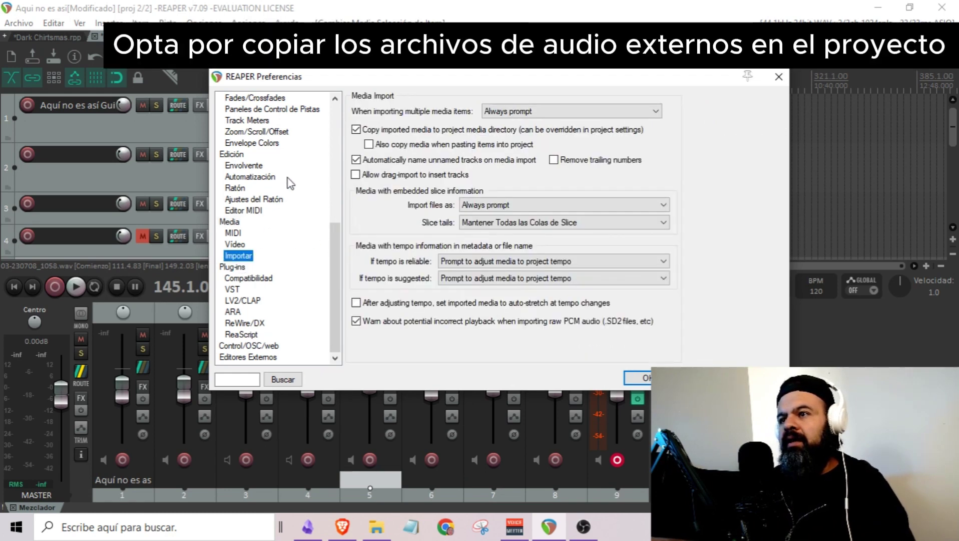
click(356, 130)
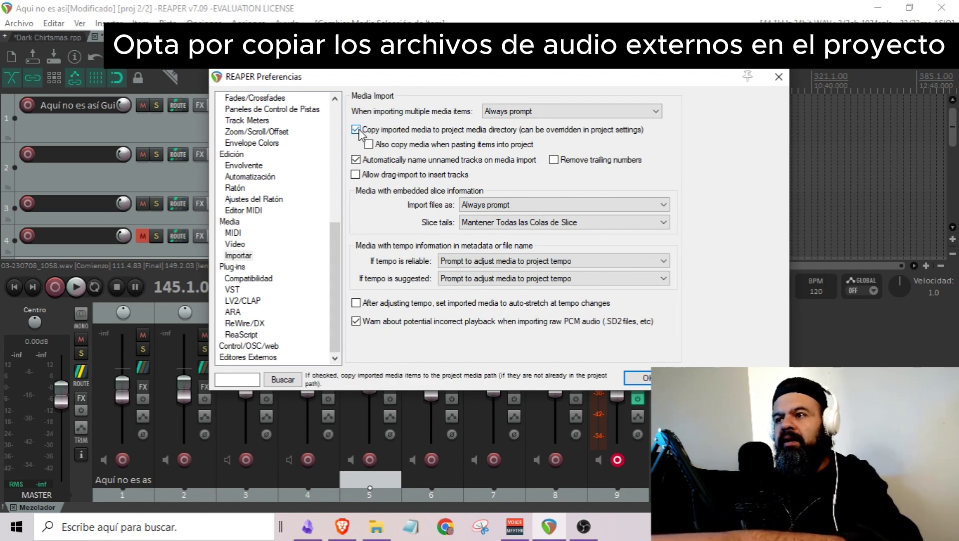
click(355, 130)
click(356, 130)
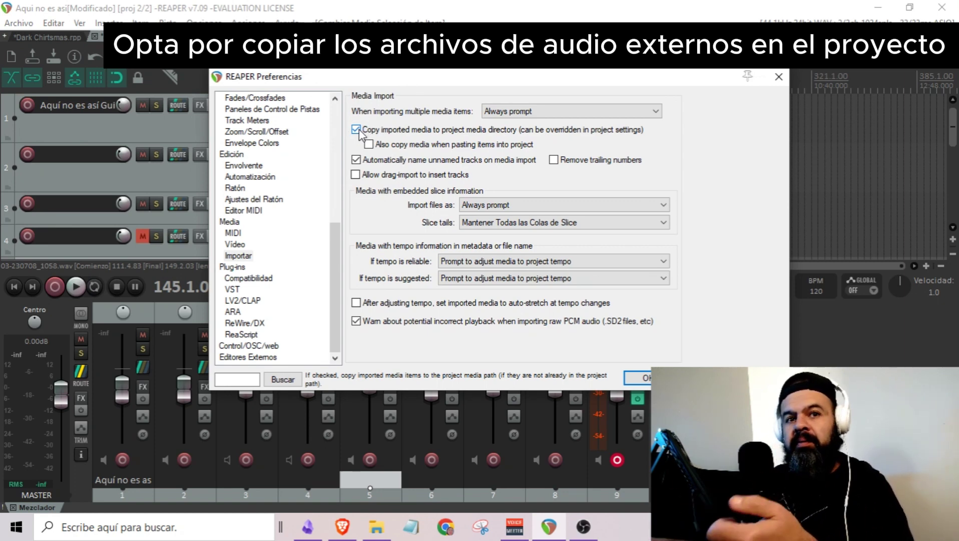
click(360, 131)
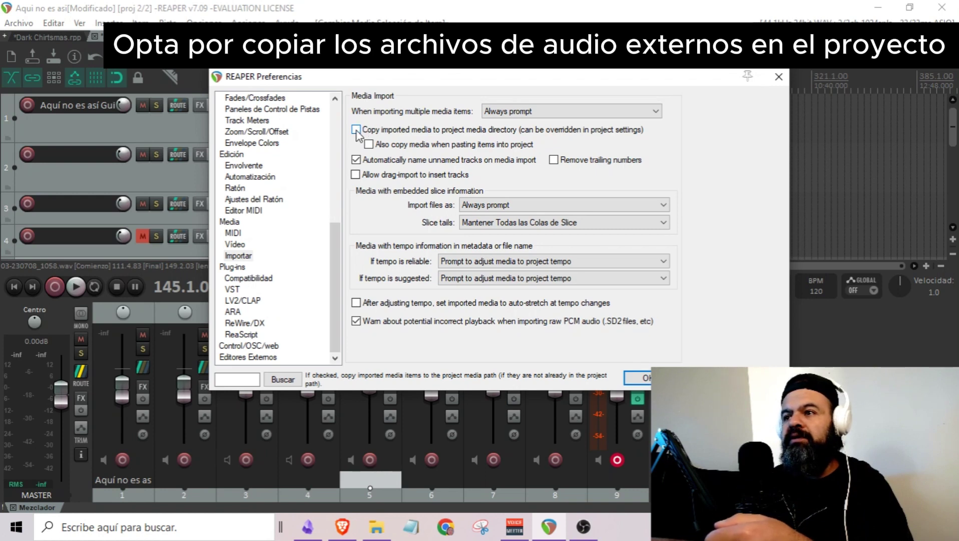
click(357, 132)
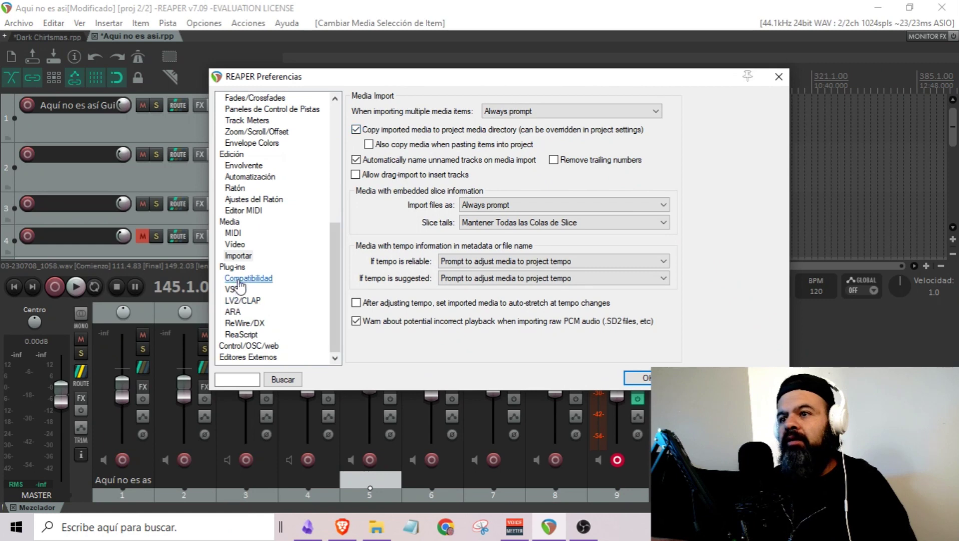
- Enable placing new peak files in associated subfolders in the Media preferences
click(230, 222)
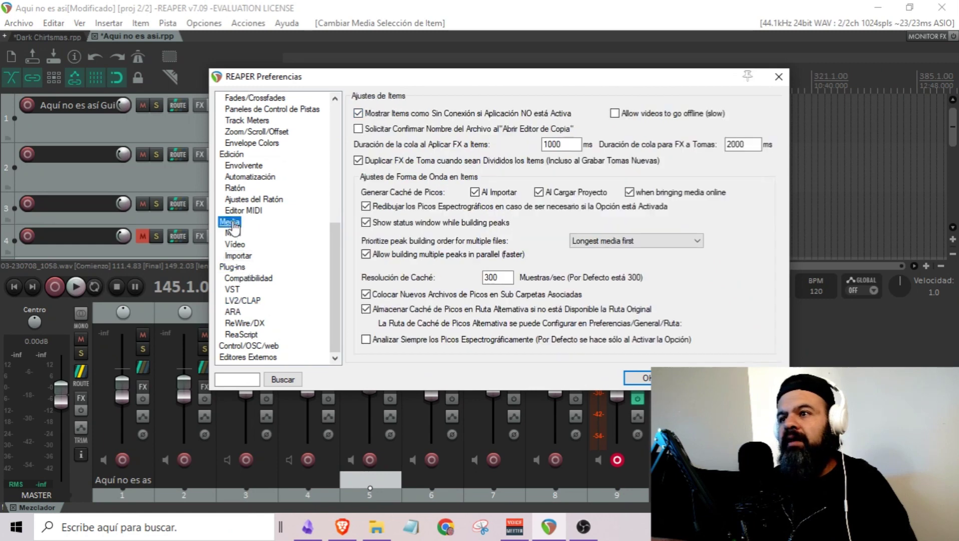
click(366, 297)
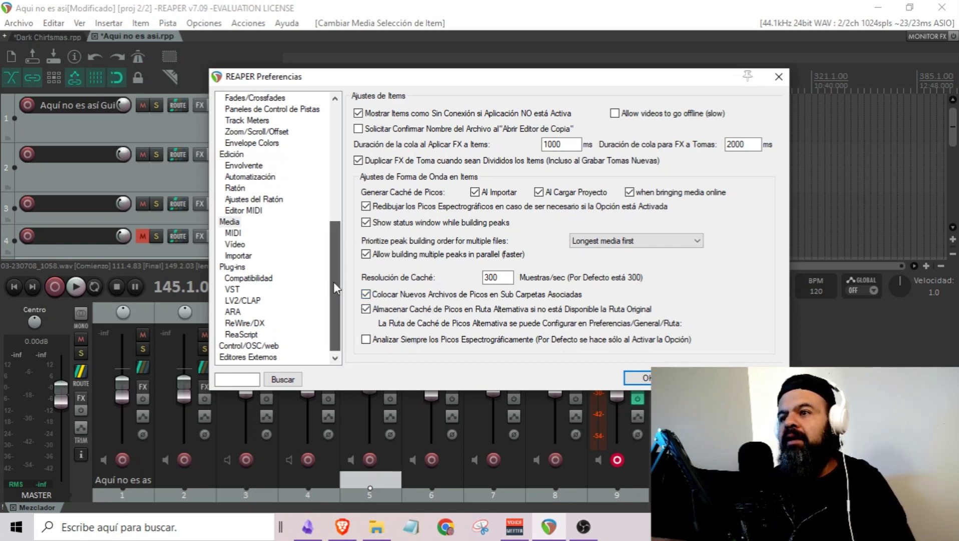
drag(333, 281, 345, 148)
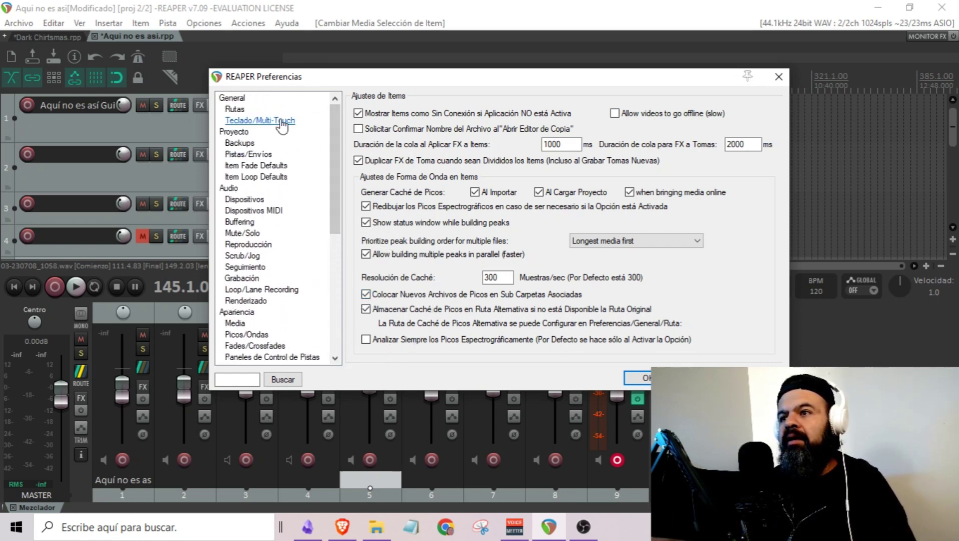
- Review the timestamped backup and auto-save interval options in the Backups preferences, and apply the preferences
click(248, 144)
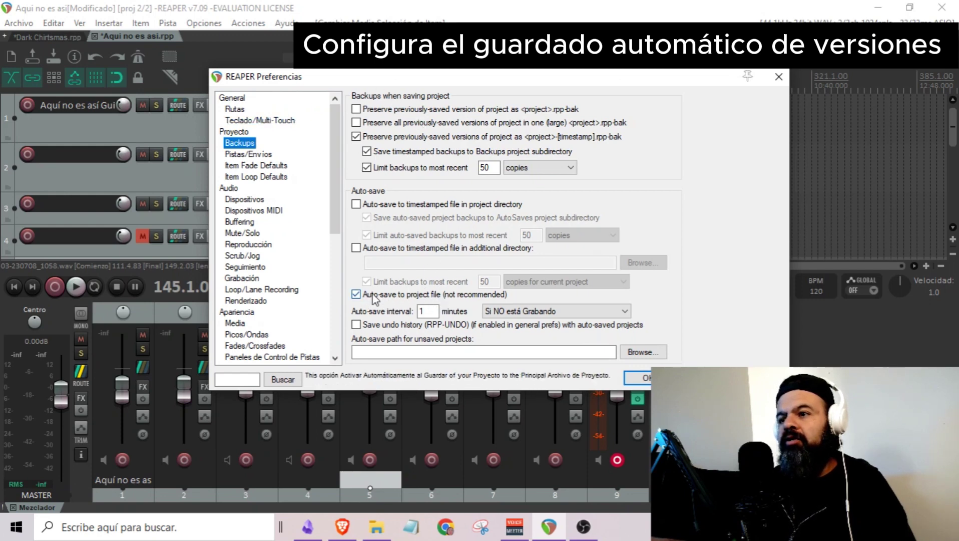
double_click(422, 311)
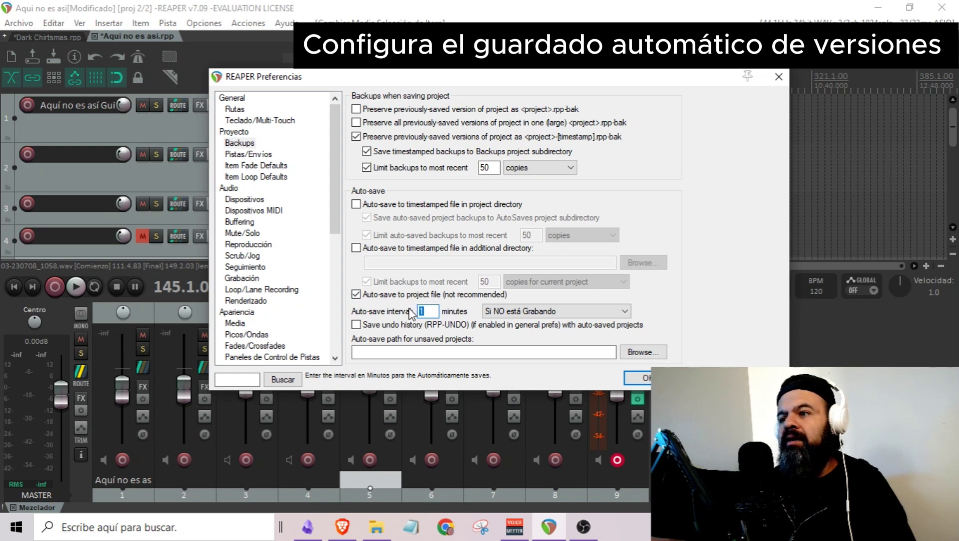
click(422, 310)
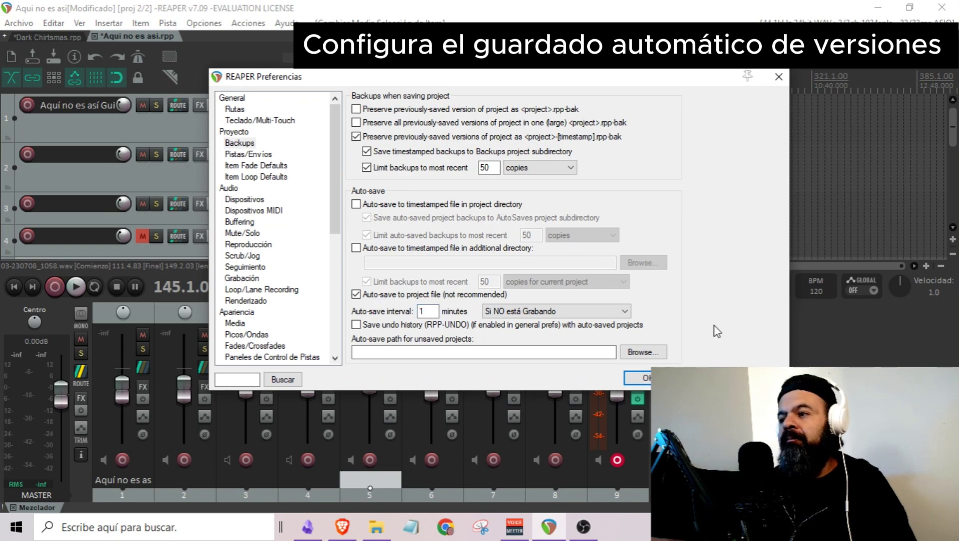
click(646, 382)
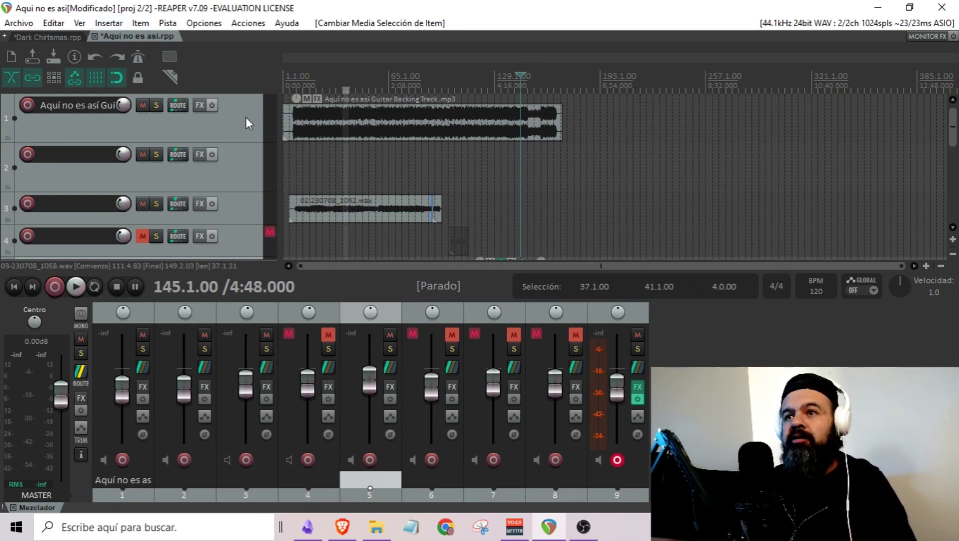
- Set the media save path to Audio in the project's Media settings, store the settings as default and confirm them
click(18, 23)
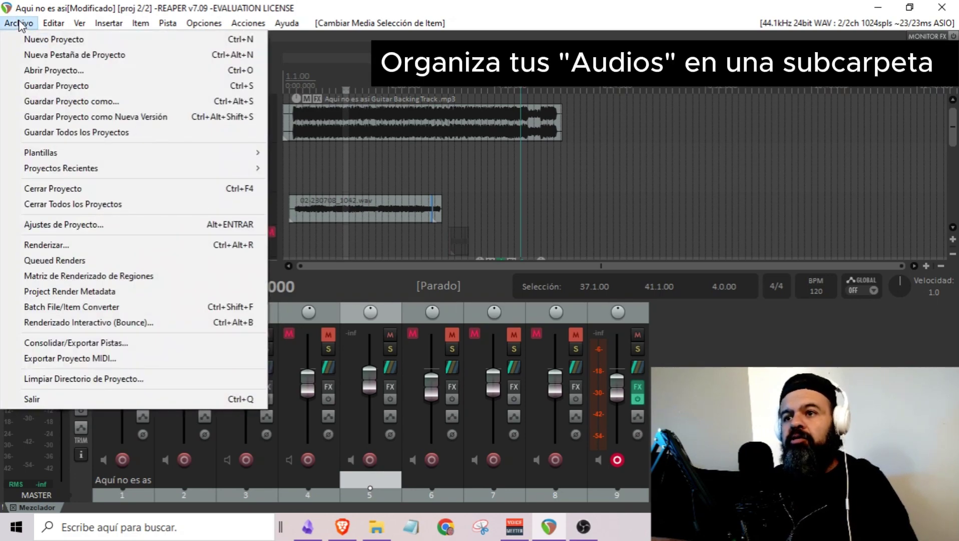
click(77, 226)
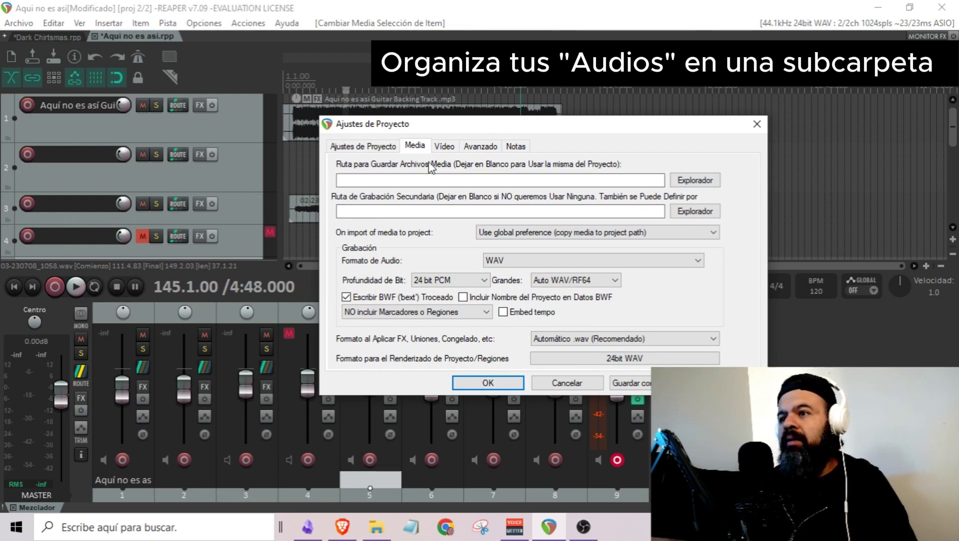
click(460, 179)
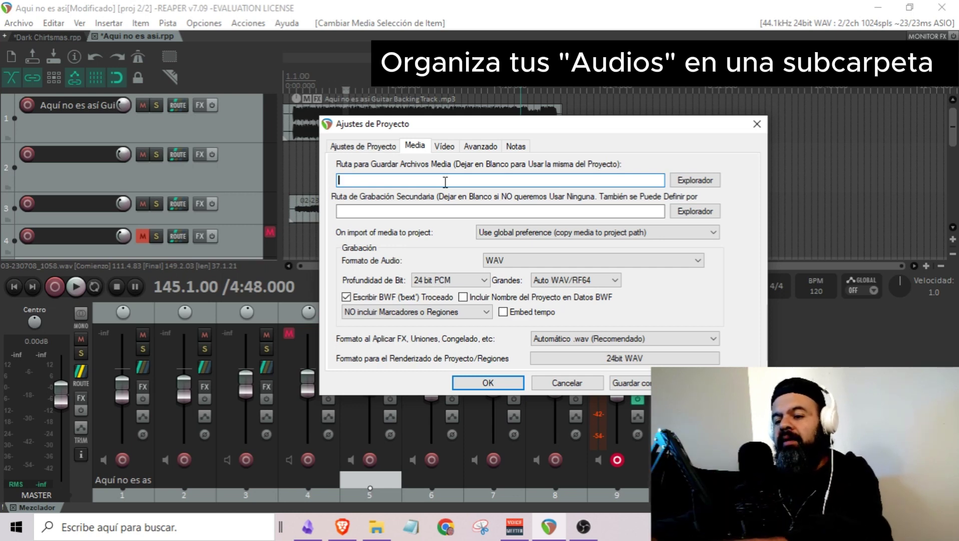
text(Audio)
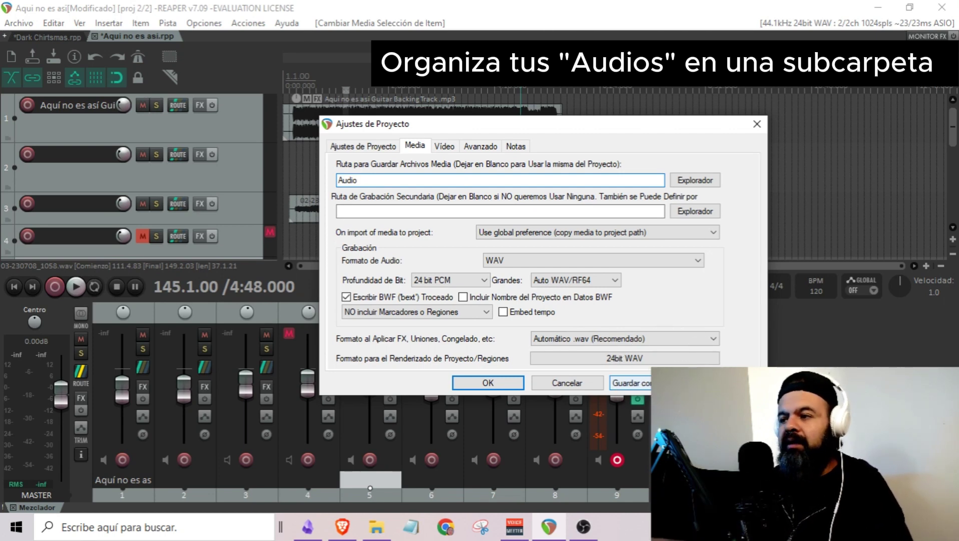
click(629, 382)
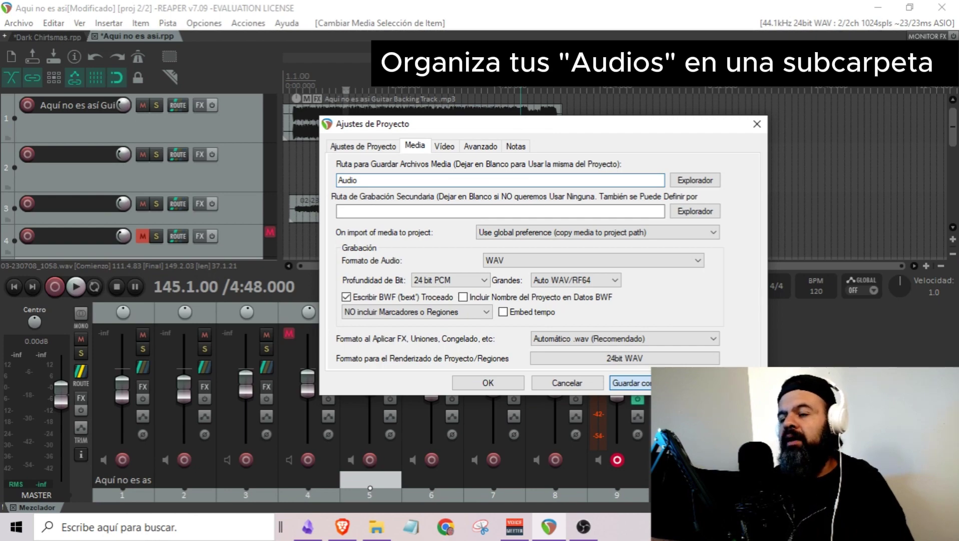
key(Return)
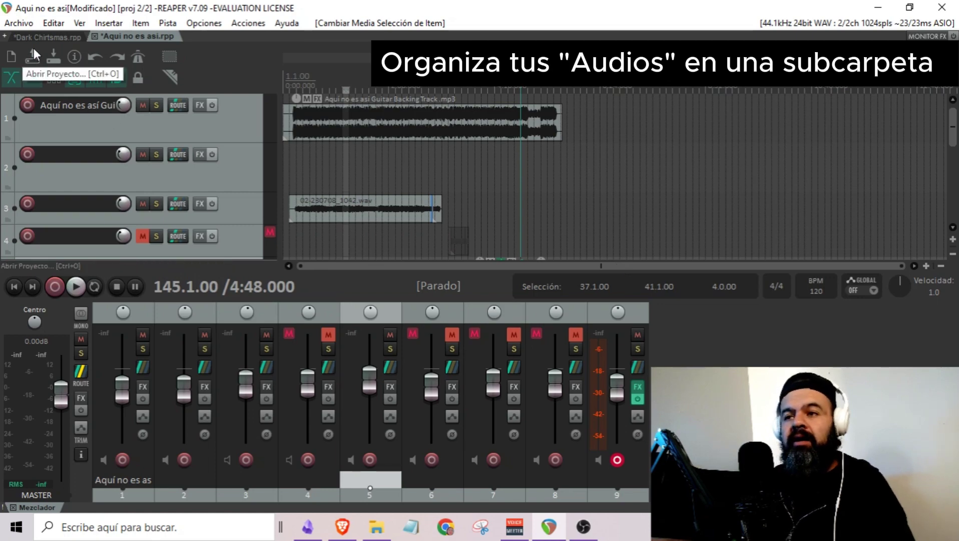
- Save the project as Aqui no es asi.rpp in Música > Audios Reaper > Covers, with Crear Subdirectorio enabled
click(18, 25)
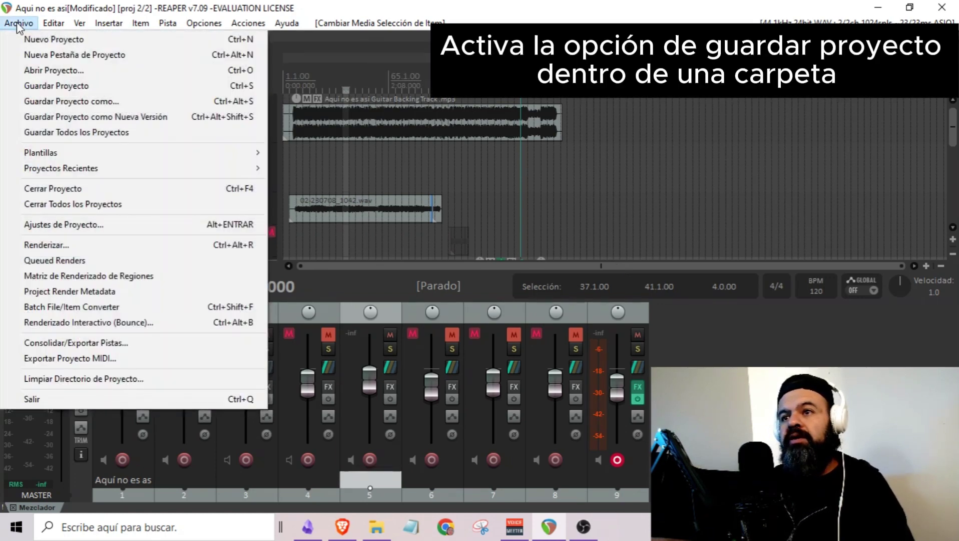
click(96, 101)
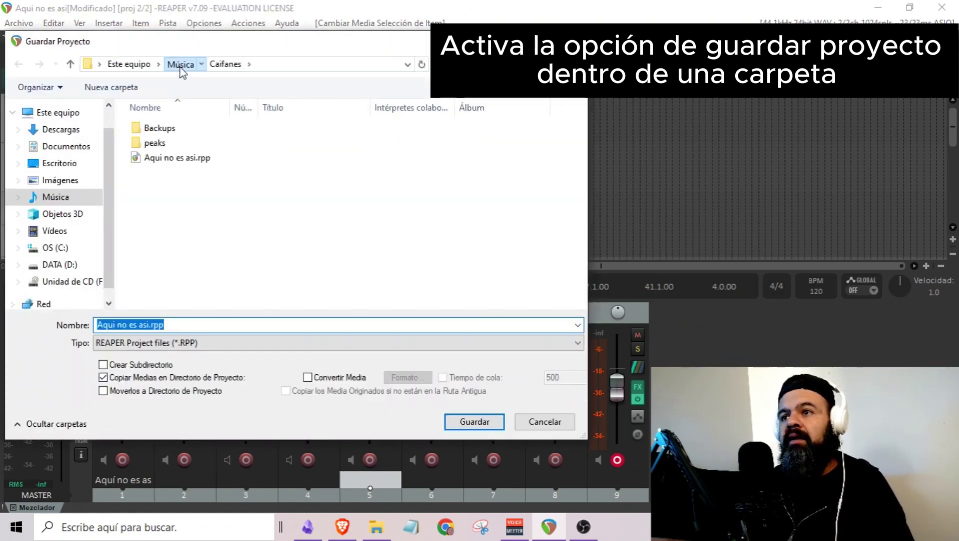
click(180, 63)
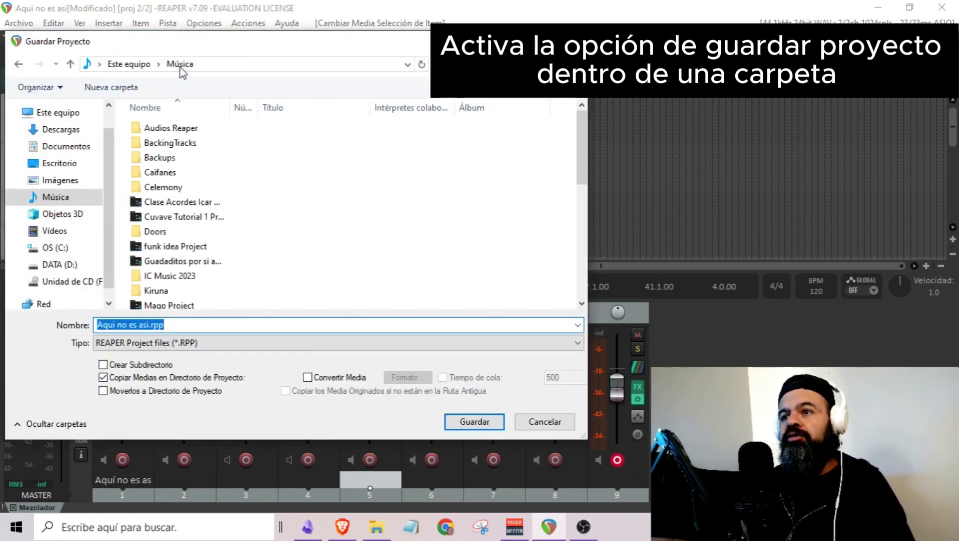
double_click(170, 128)
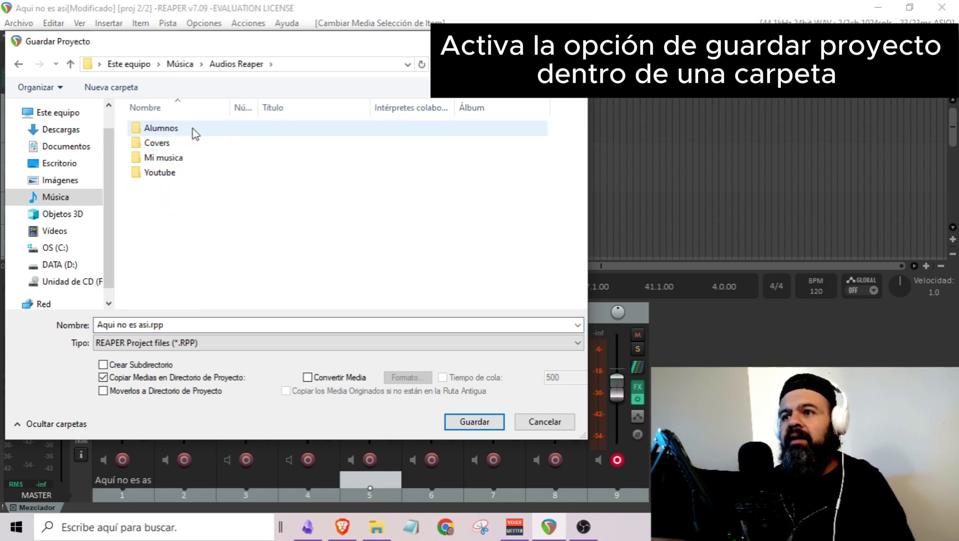
click(192, 128)
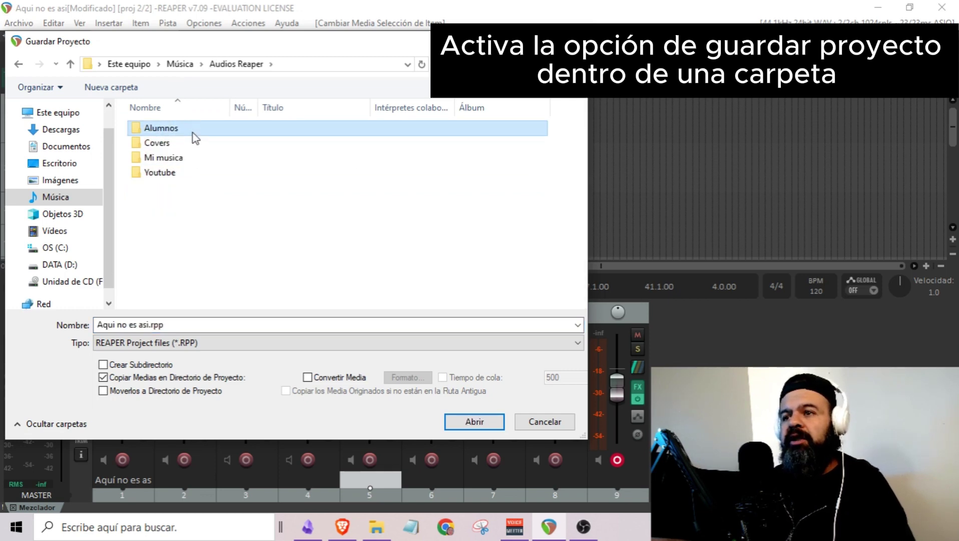
click(189, 142)
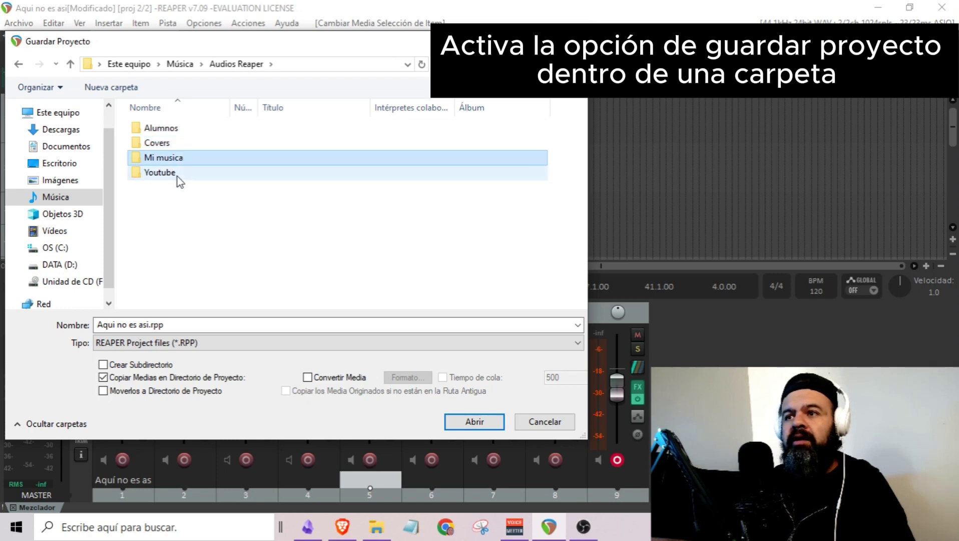
double_click(183, 138)
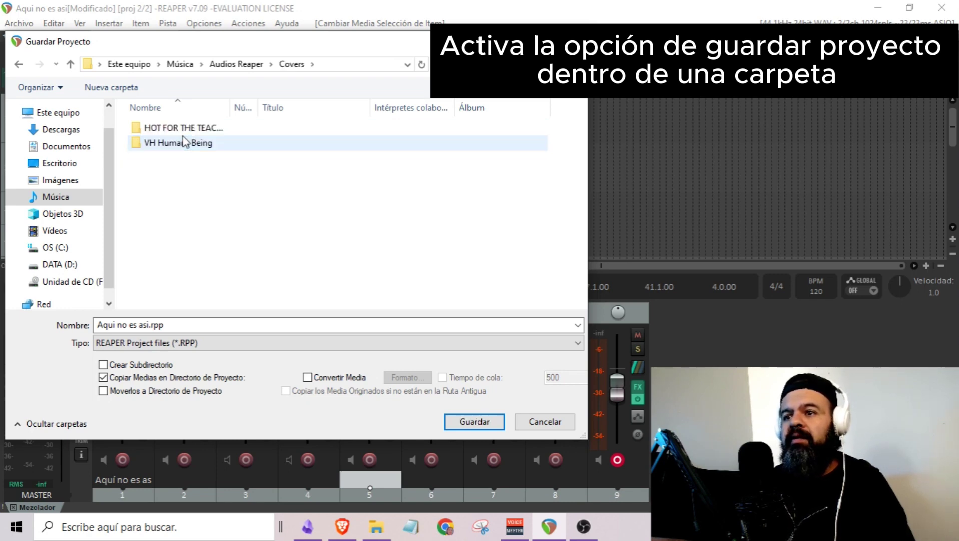
click(103, 365)
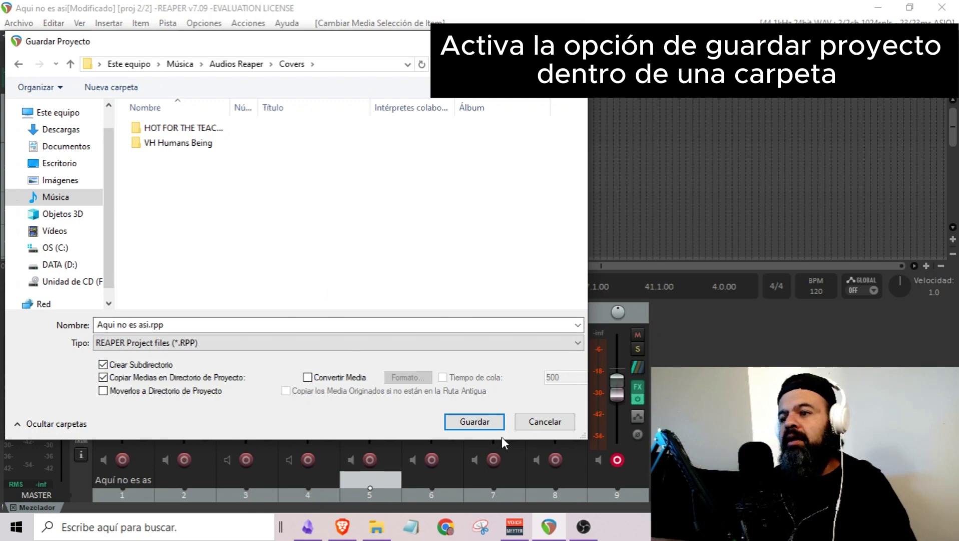
click(466, 423)
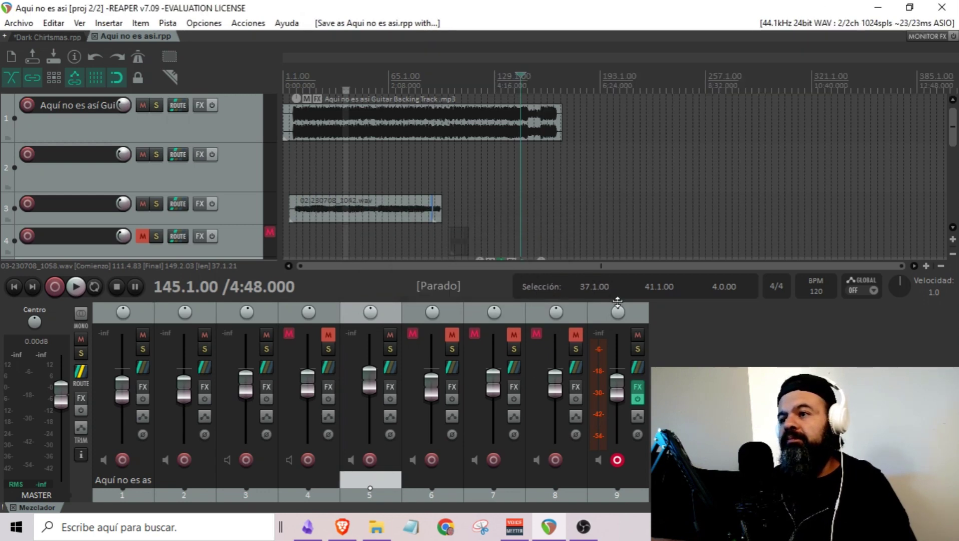
- Switch to File Explorer and open the Aqui no es asi folder in Música > Audios Reaper > Covers
click(376, 527)
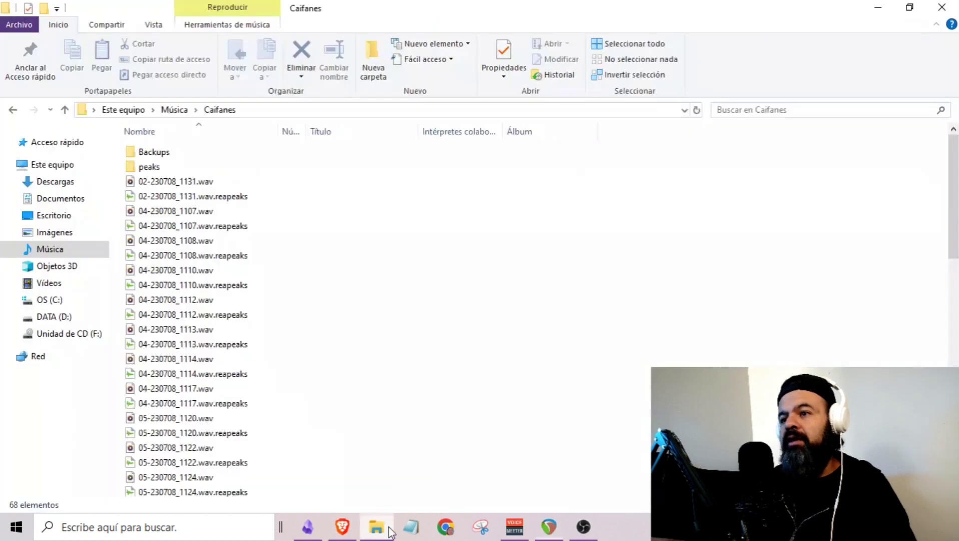
click(63, 254)
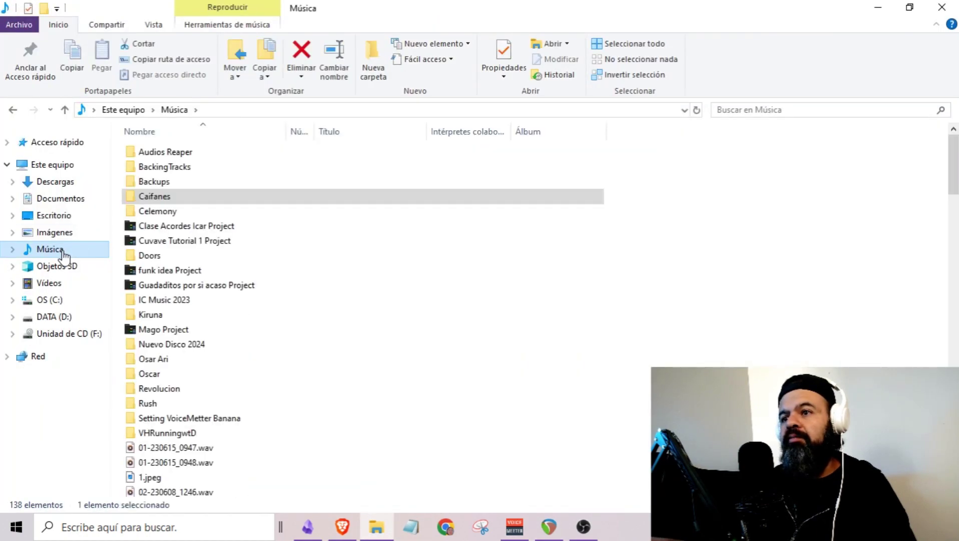
click(199, 153)
double_click(200, 155)
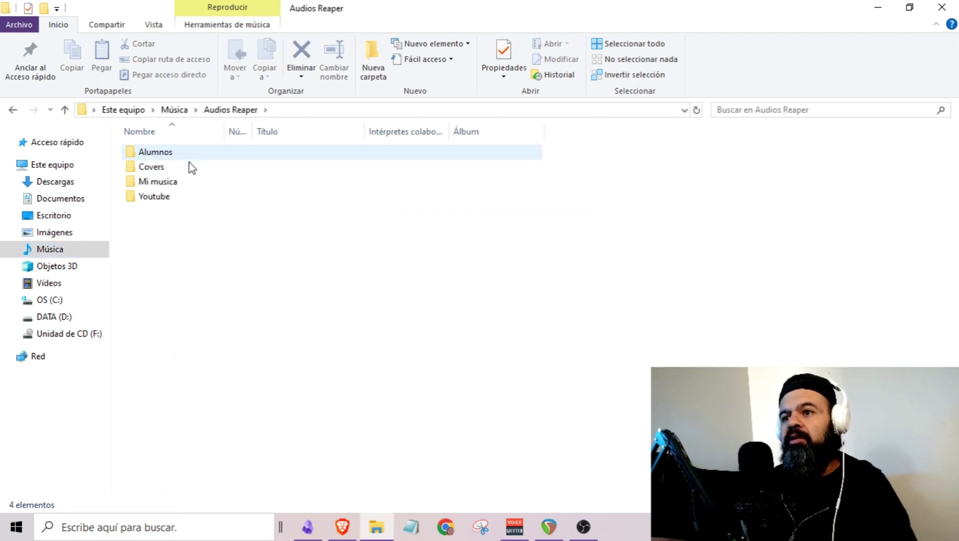
double_click(170, 169)
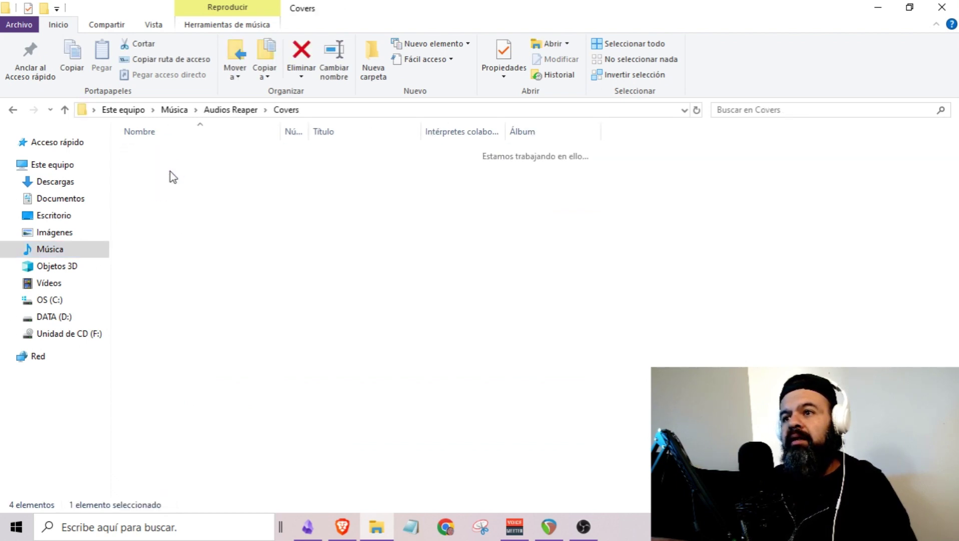
click(185, 154)
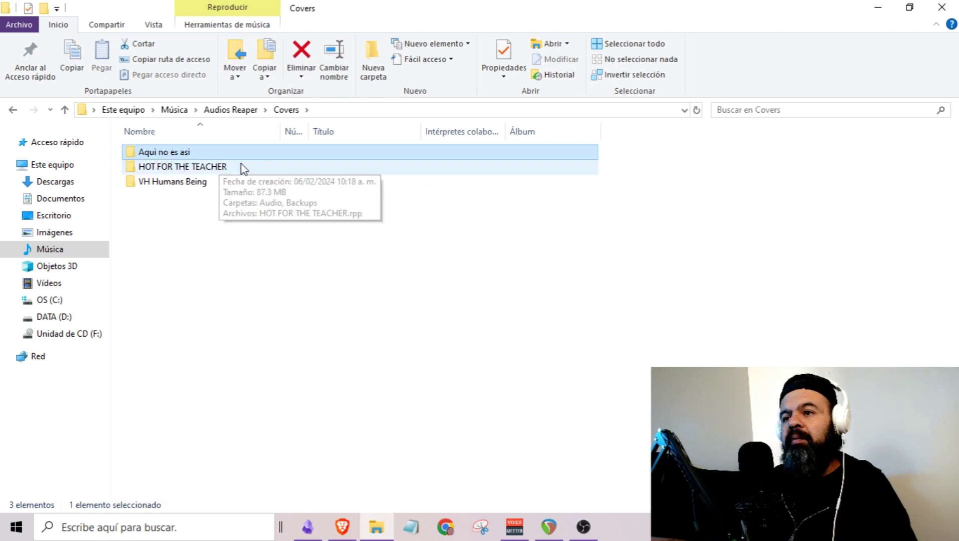
double_click(271, 154)
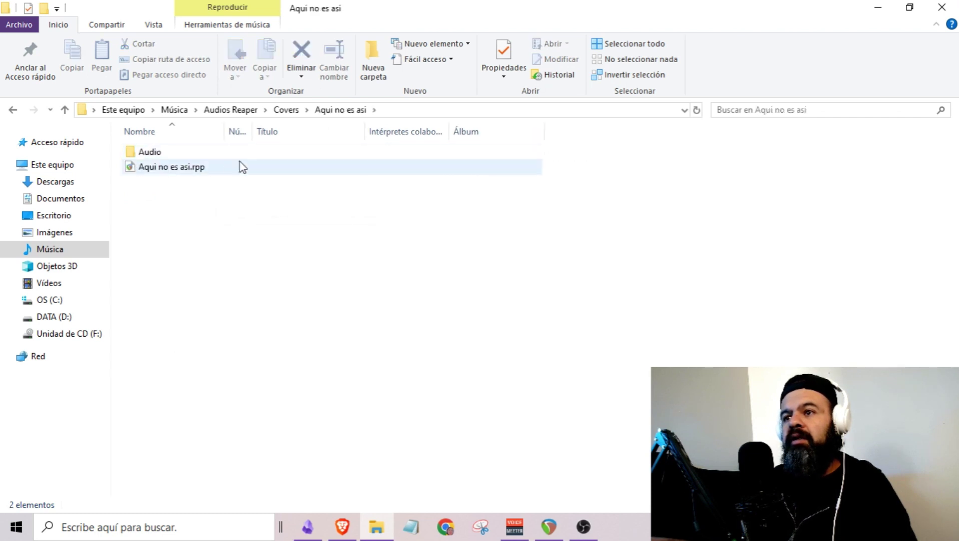
- Examine the contents of the project's Audio and Backups subfolders, returning to the Aqui no es asi folder
click(219, 171)
click(160, 153)
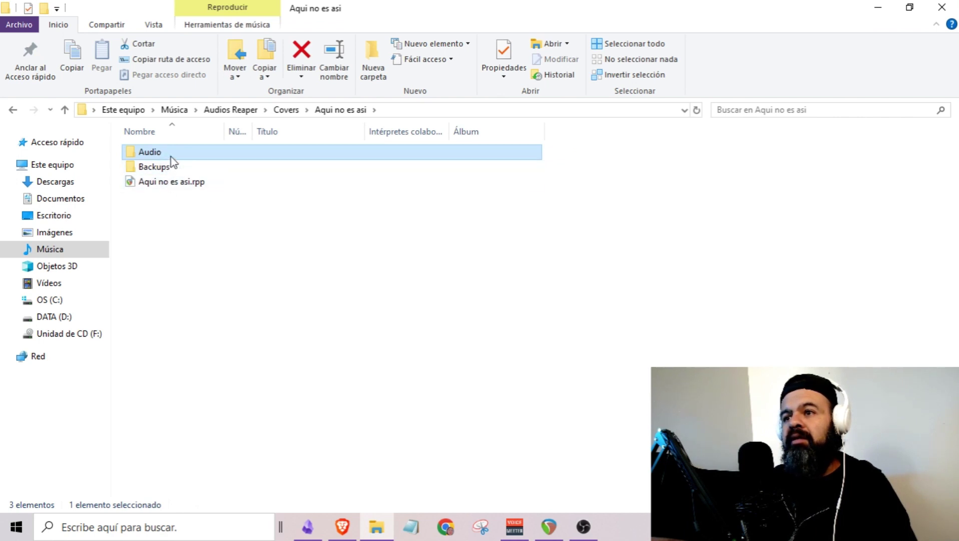
double_click(171, 155)
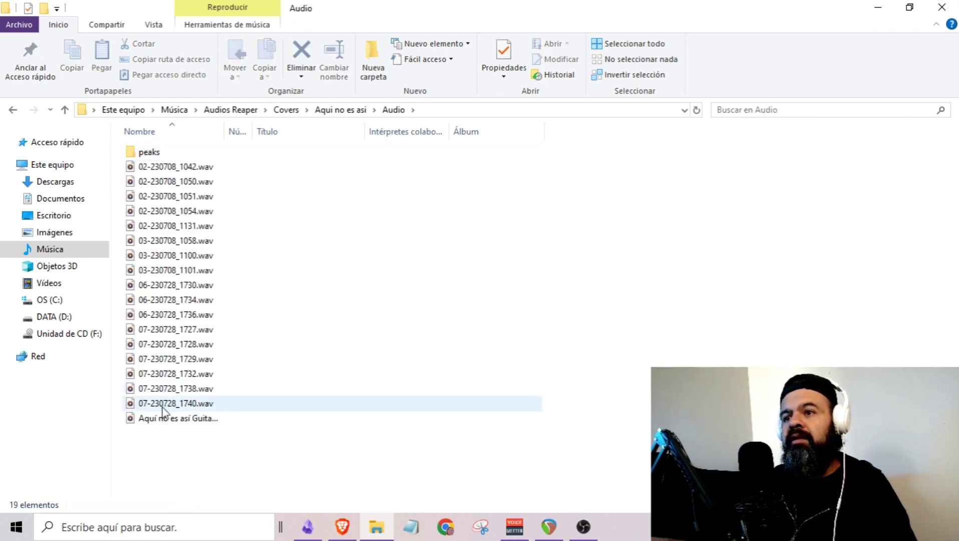
click(342, 111)
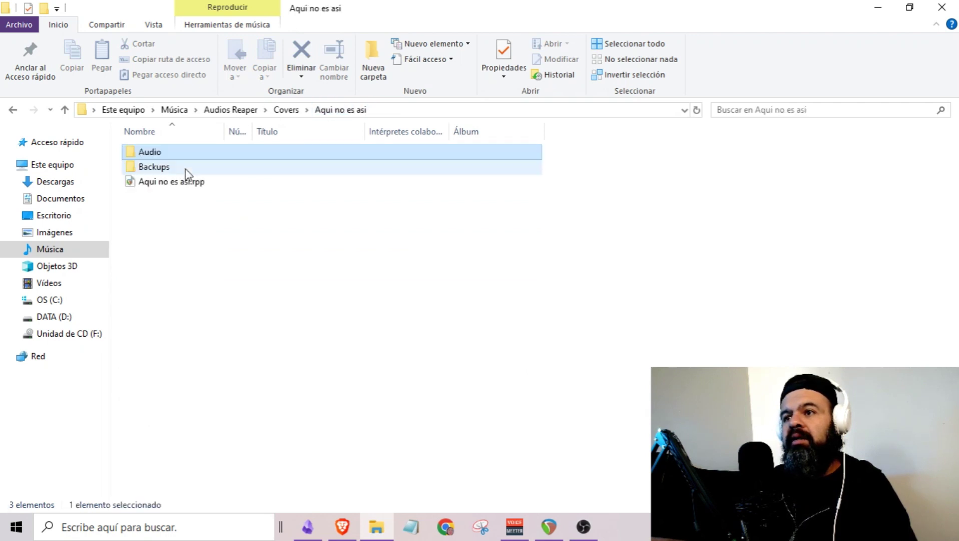
click(181, 170)
double_click(180, 171)
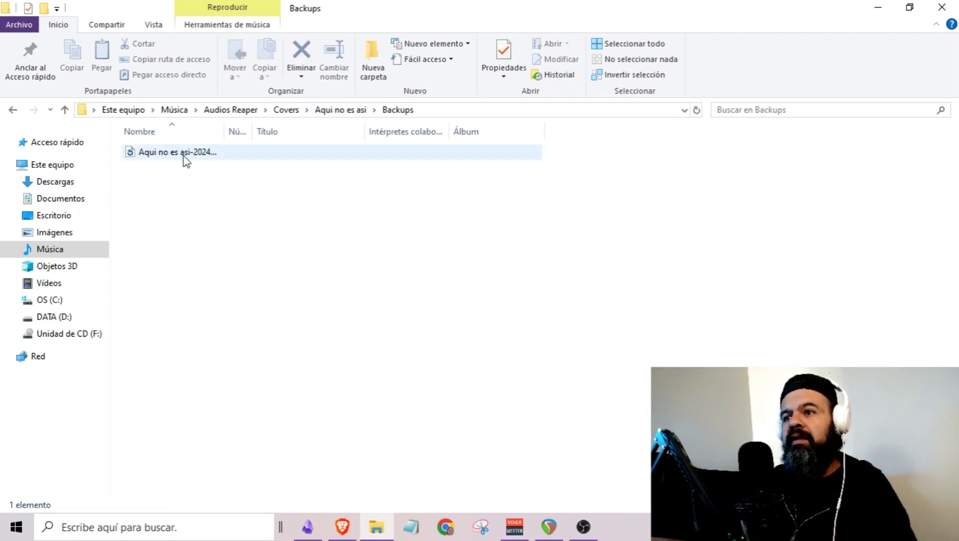
click(183, 154)
click(342, 111)
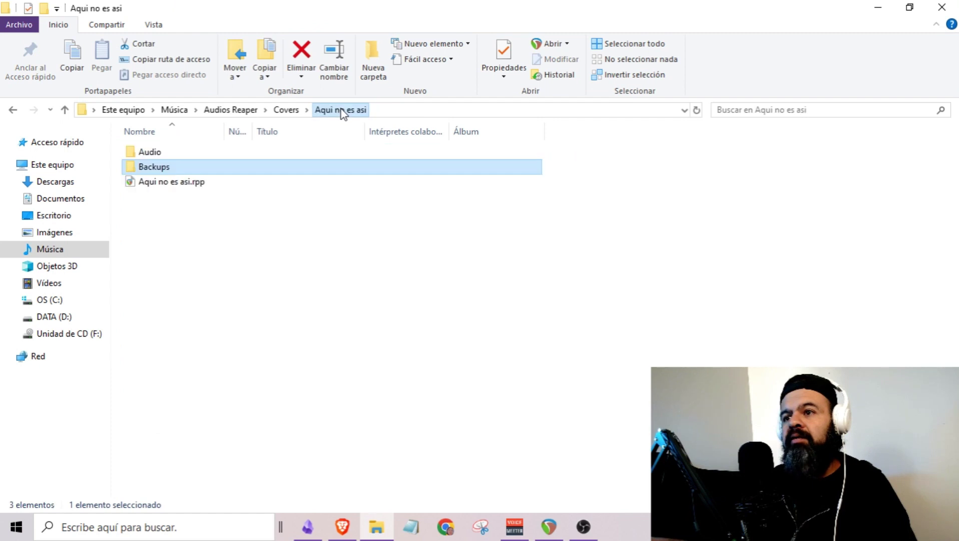
- Go back to Covers and revisit the Aqui no es asi project folder with its Audio and Backups subfolders
click(286, 110)
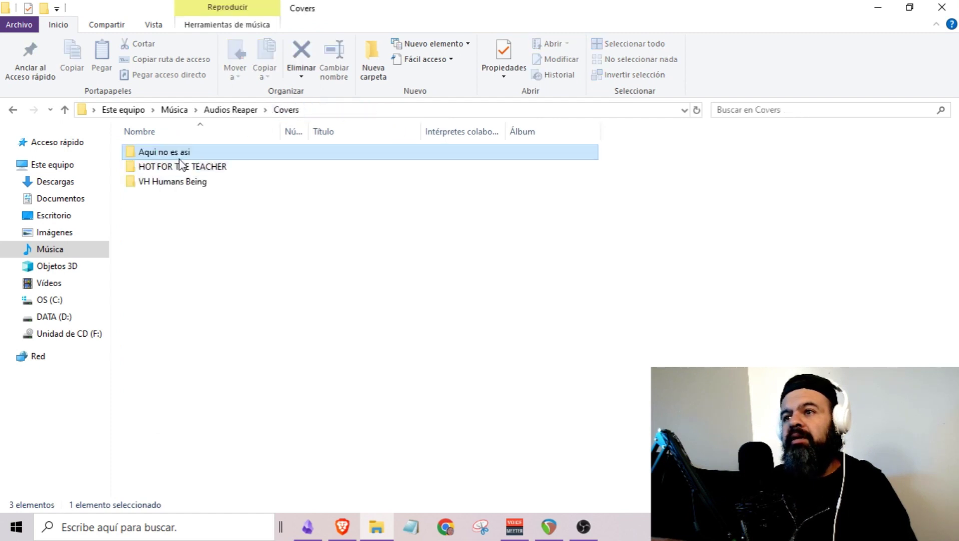
double_click(179, 151)
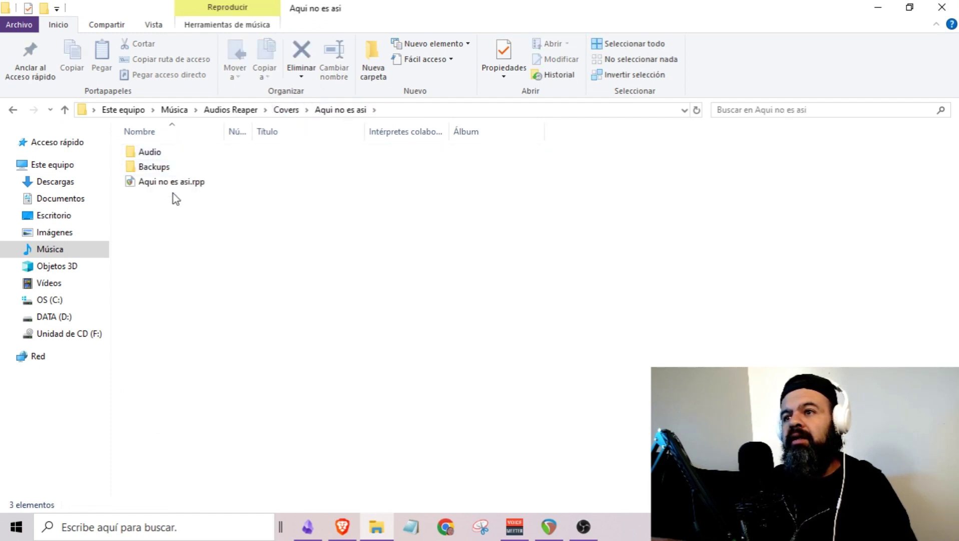
double_click(179, 151)
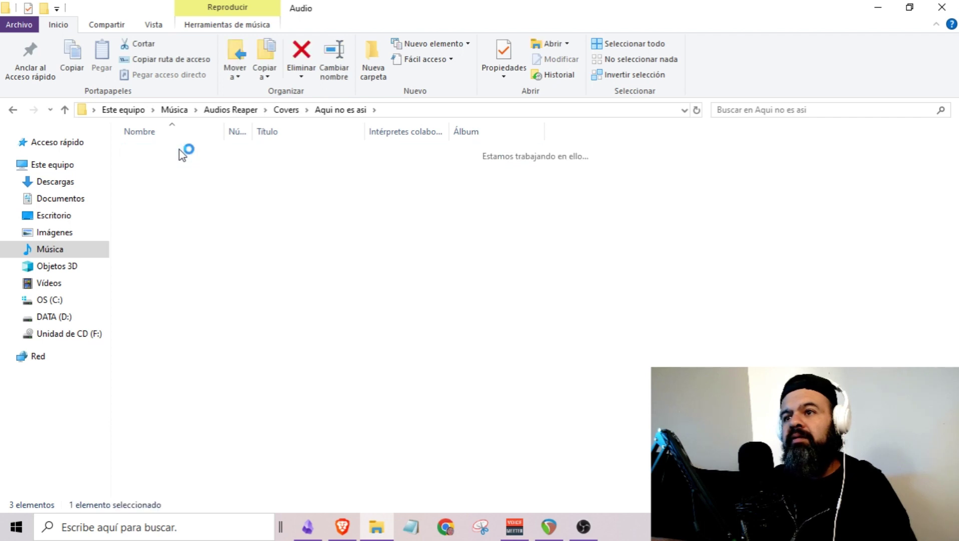
click(352, 109)
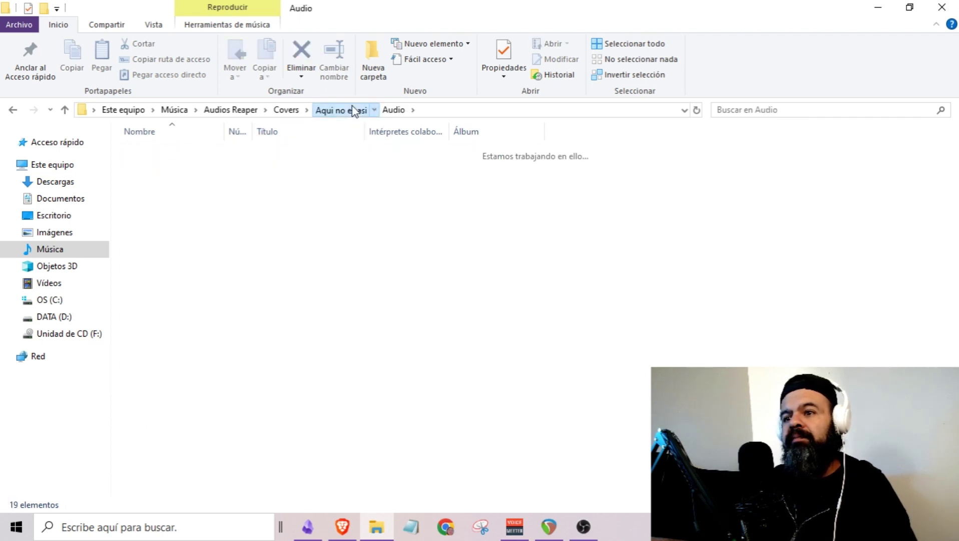
double_click(175, 168)
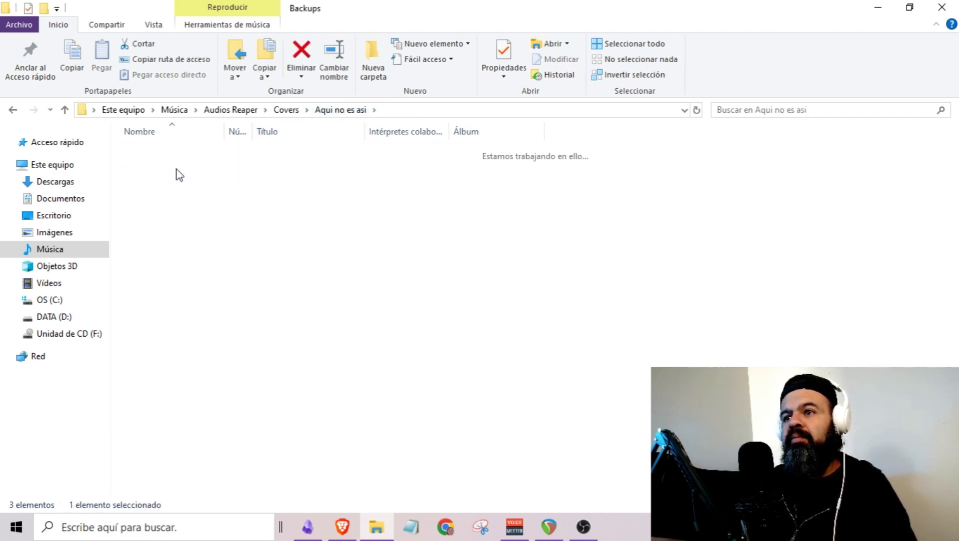
- Leave the Backups subfolder, go up to Covers, and reopen the Aqui no es asi project folder
click(334, 115)
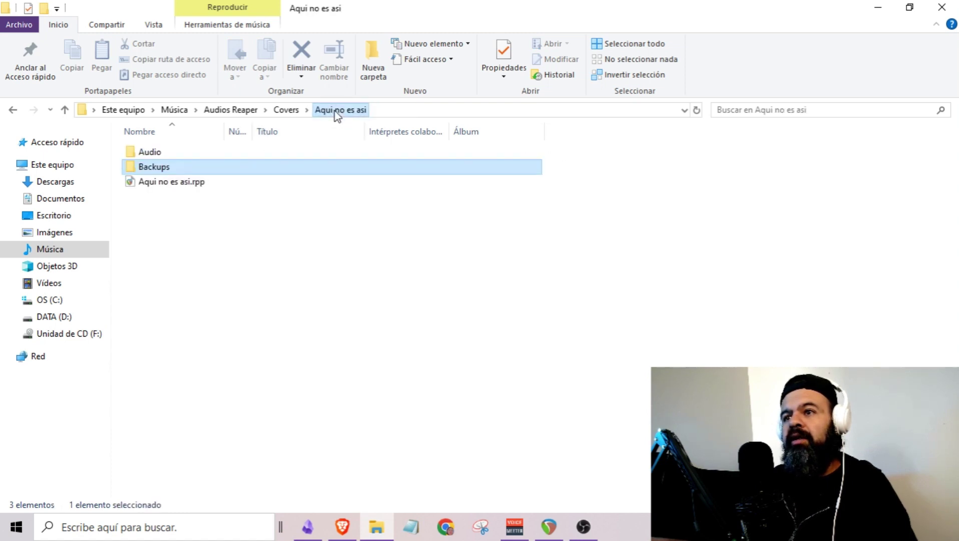
click(285, 113)
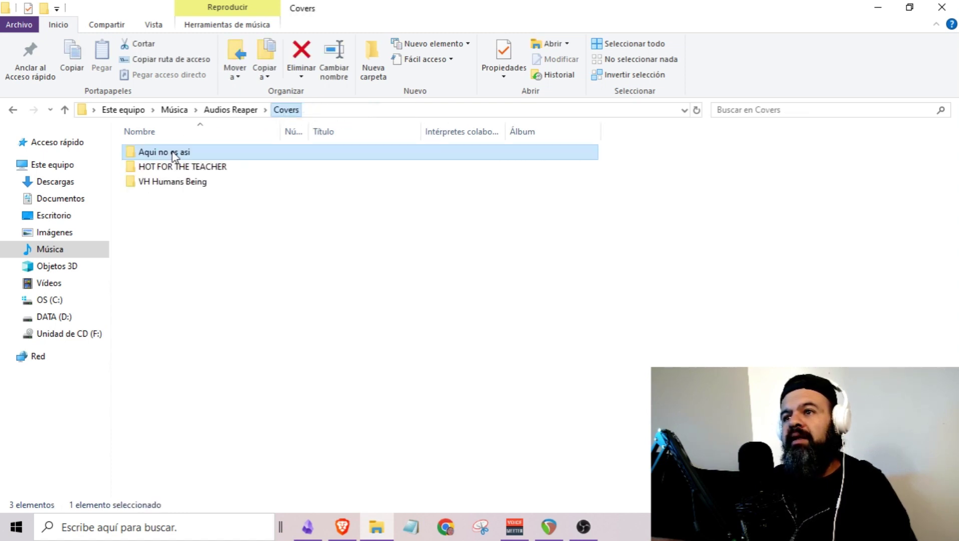
double_click(172, 156)
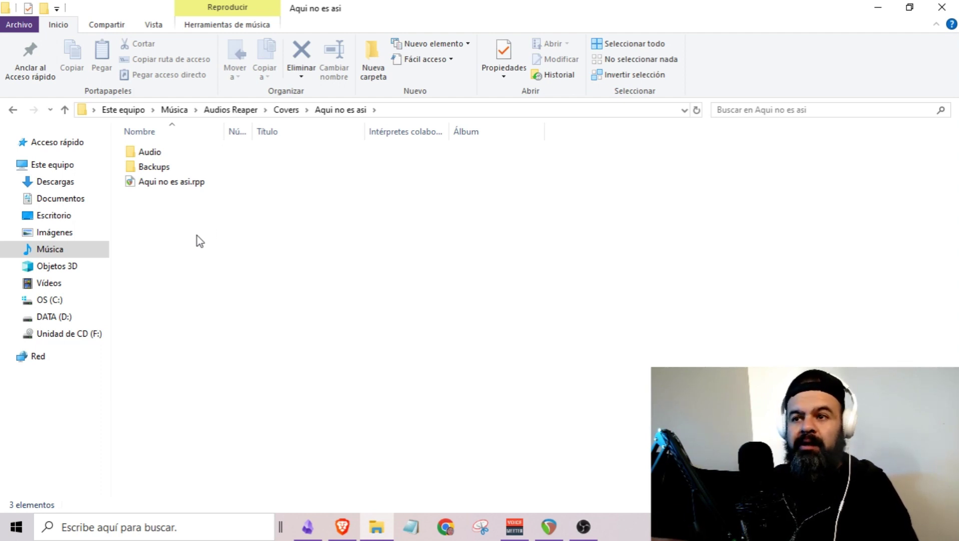
- Examine the loose audio, peak and project files stored directly in the Música folder
click(55, 249)
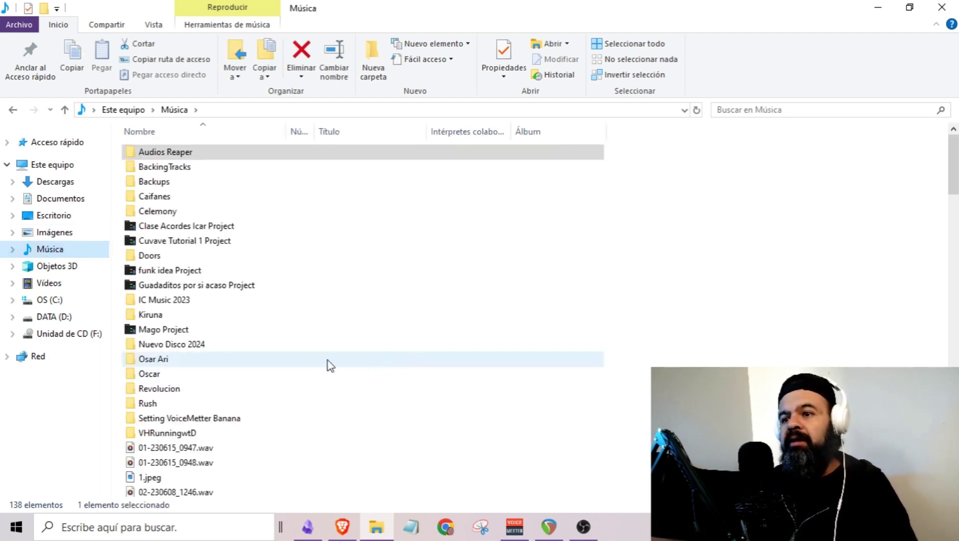
scroll(321, 359, down, 13)
scroll(307, 351, down, 20)
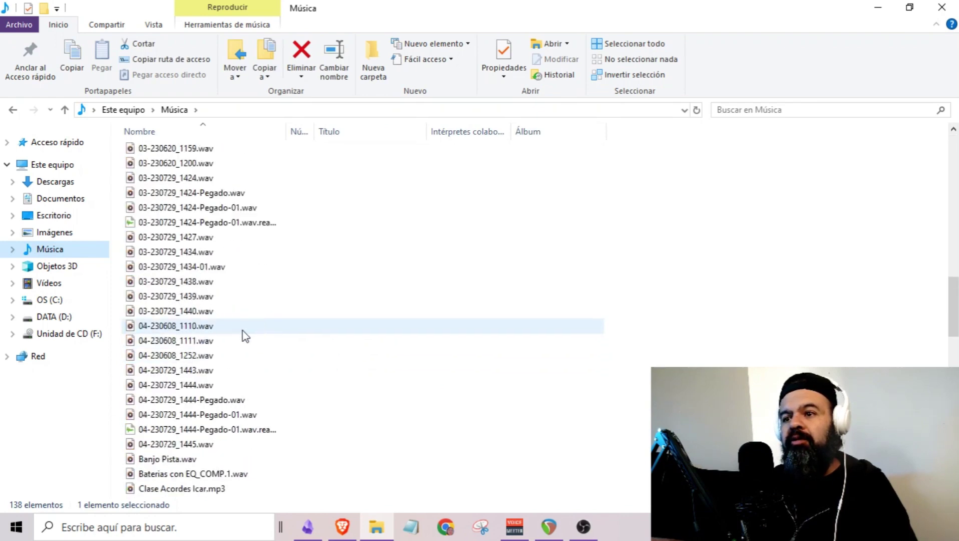
scroll(243, 333, down, 4)
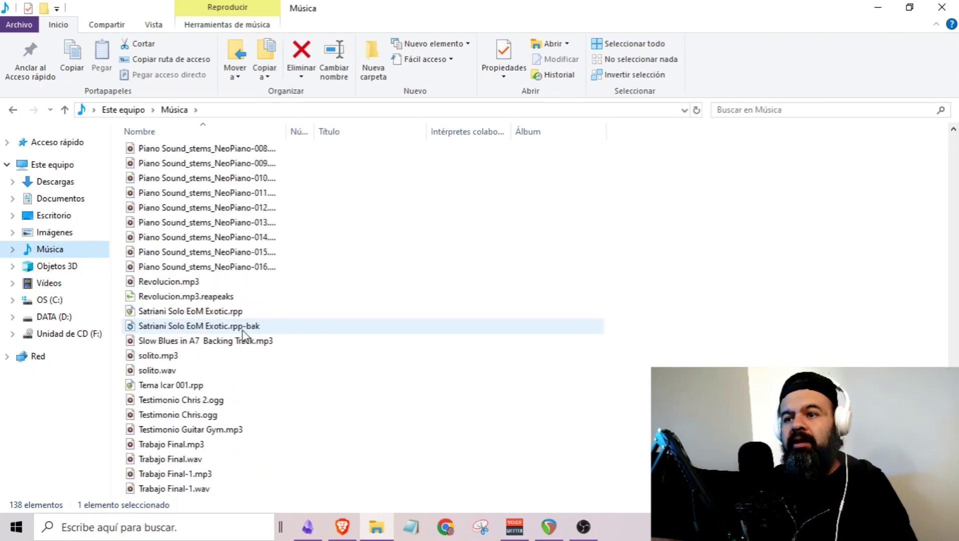
scroll(244, 332, up, 20)
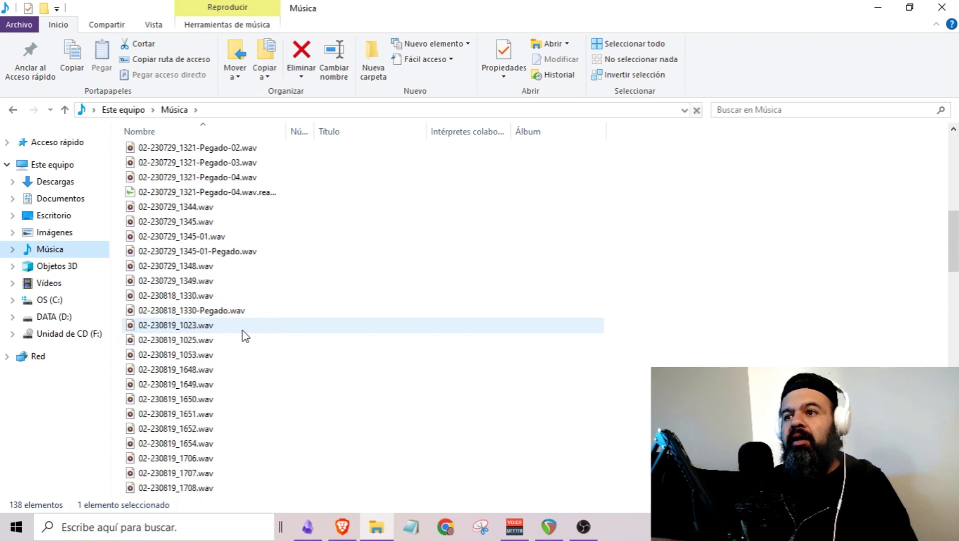
scroll(243, 331, up, 4)
- Open Audios Reaper > Mi musica > Tema 1 and inspect its project folder structure, including the AUDIO and Backups subfolders
double_click(186, 152)
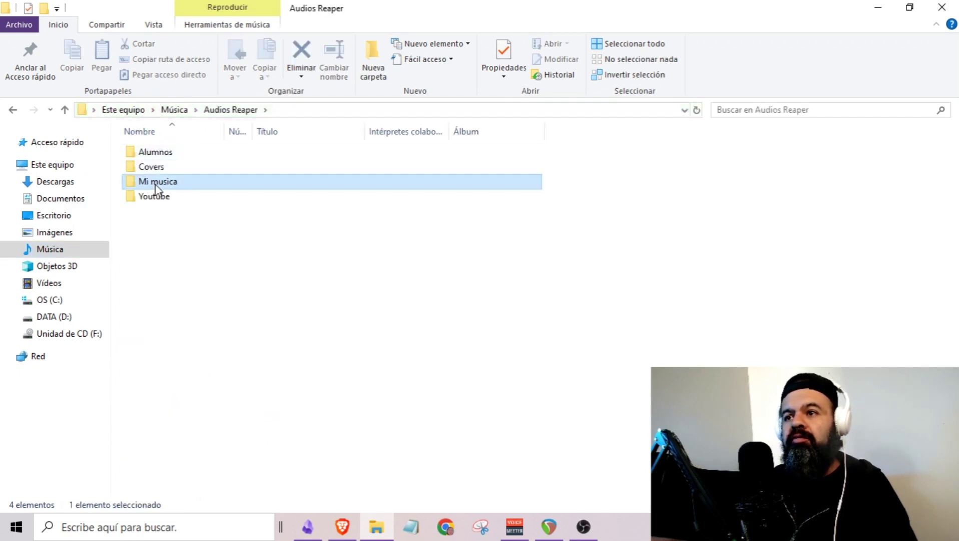
double_click(154, 188)
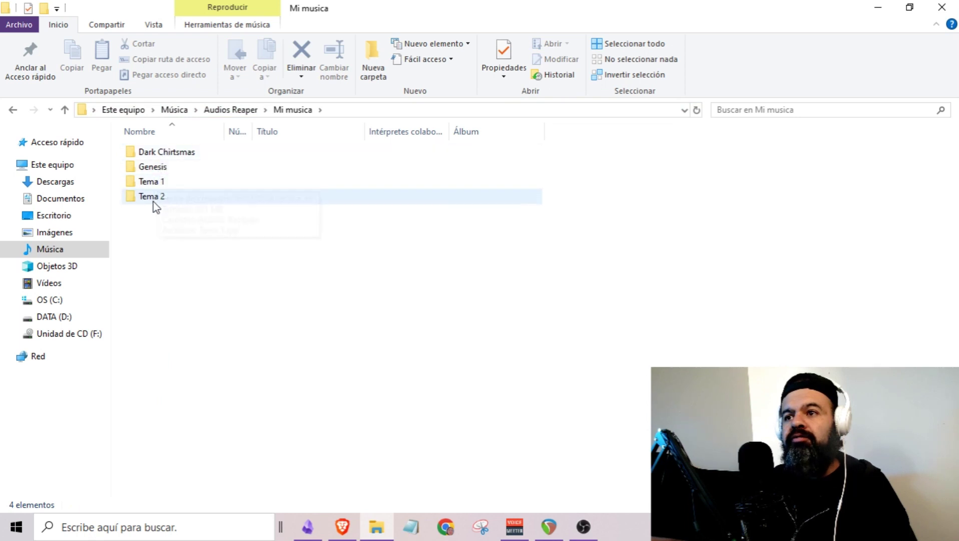
double_click(164, 180)
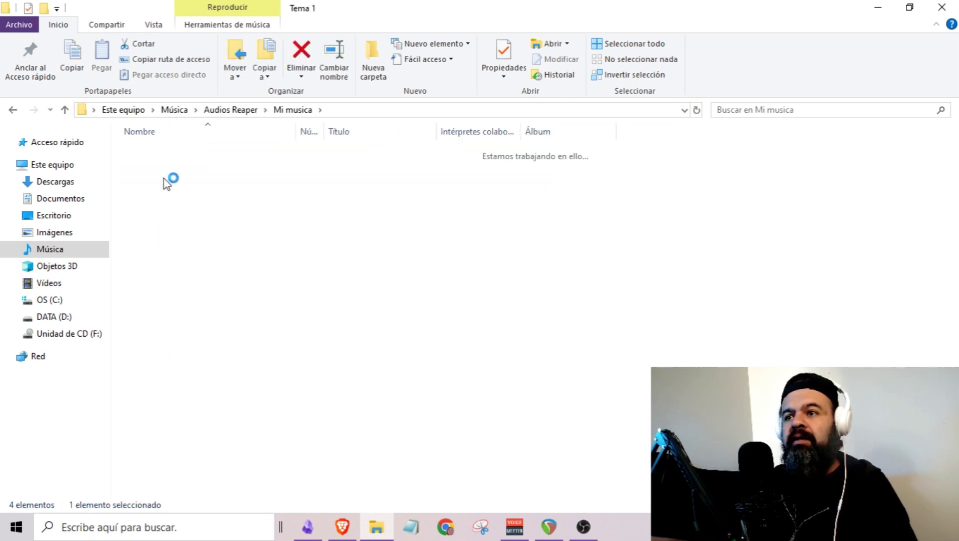
click(165, 167)
click(164, 153)
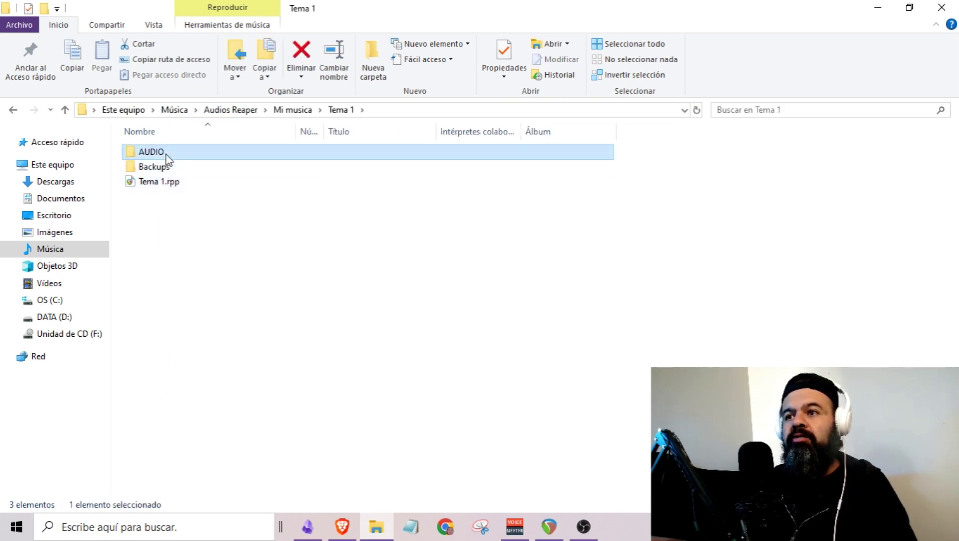
click(165, 169)
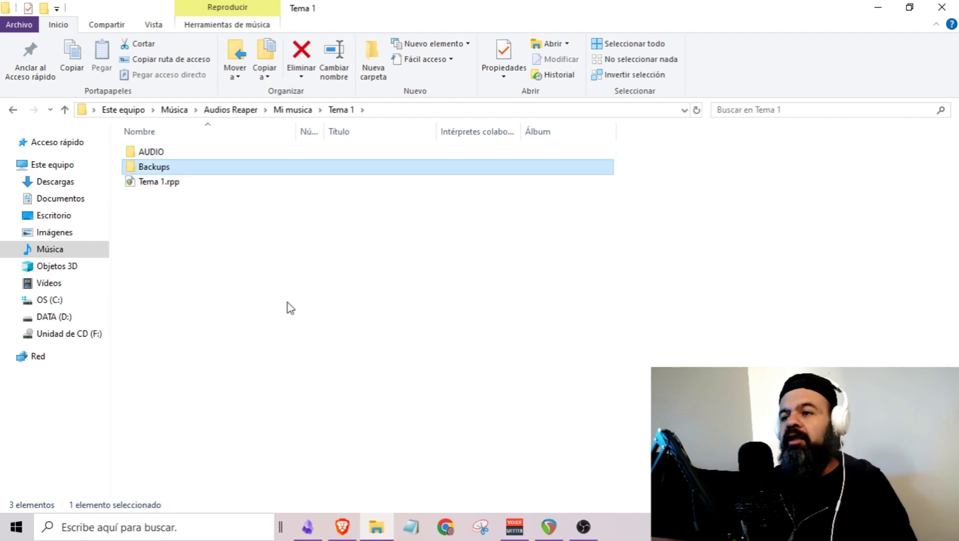